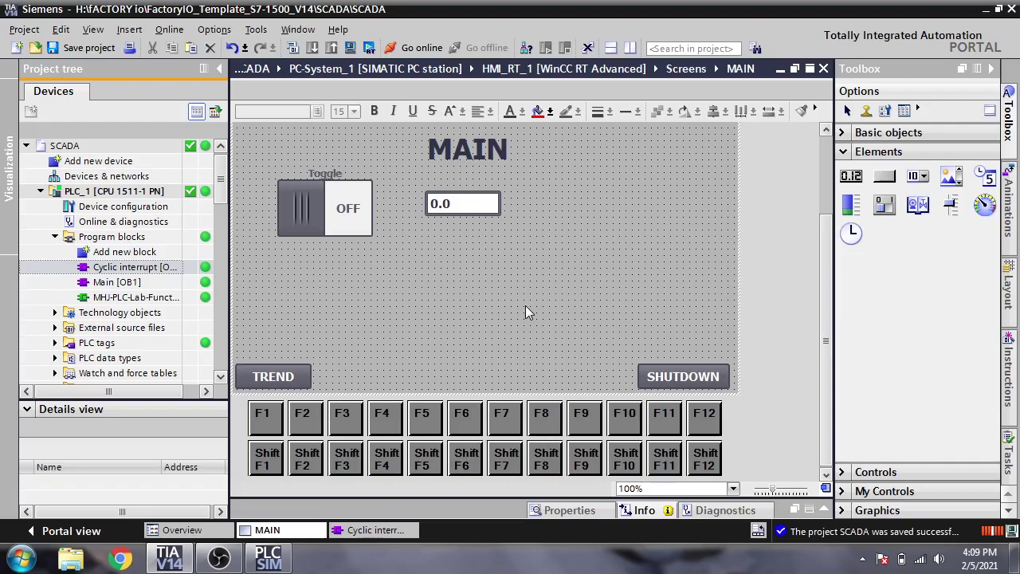
Step: Add a slider to the MAIN screen beside the 0.0 field and set its maximum scale value to 10
{"action": "left_click_drag", "start_coordinate": [950, 208], "coordinate": [590, 247]}
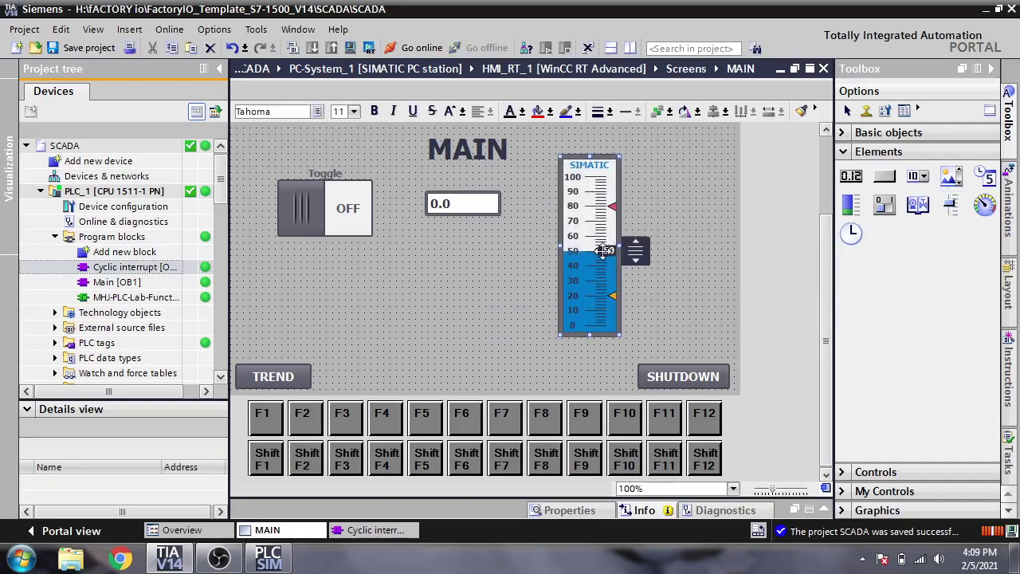
{"action": "double_click", "coordinate": [606, 271]}
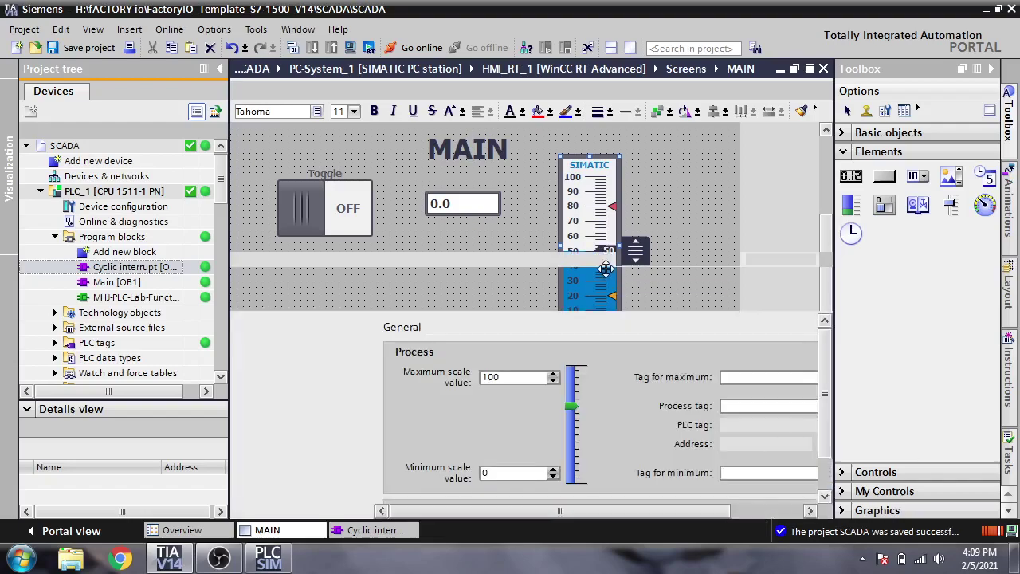
{"action": "left_click", "coordinate": [516, 378]}
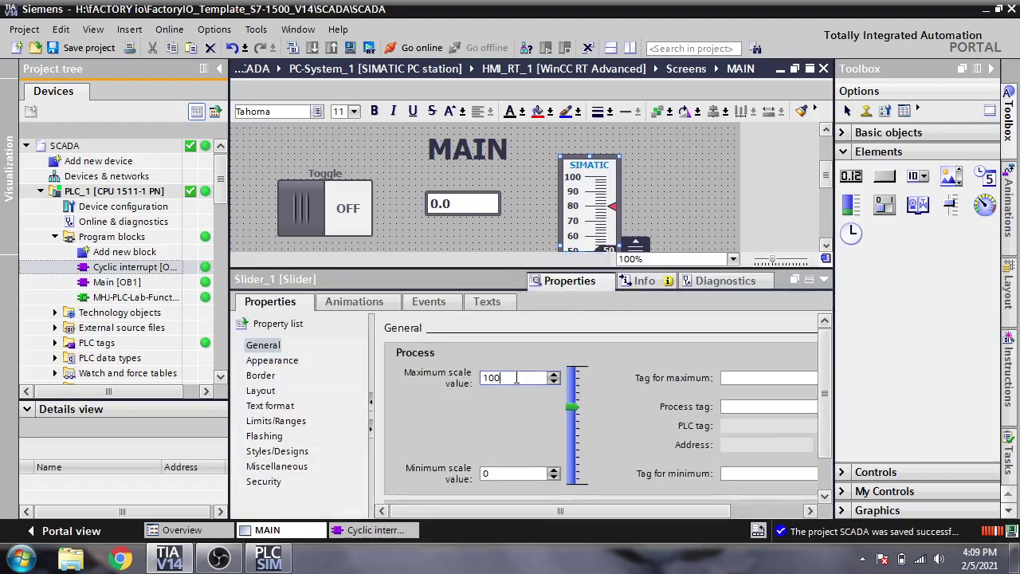
{"action": "key", "text": "BackSpace"}
{"action": "key", "text": "Return"}
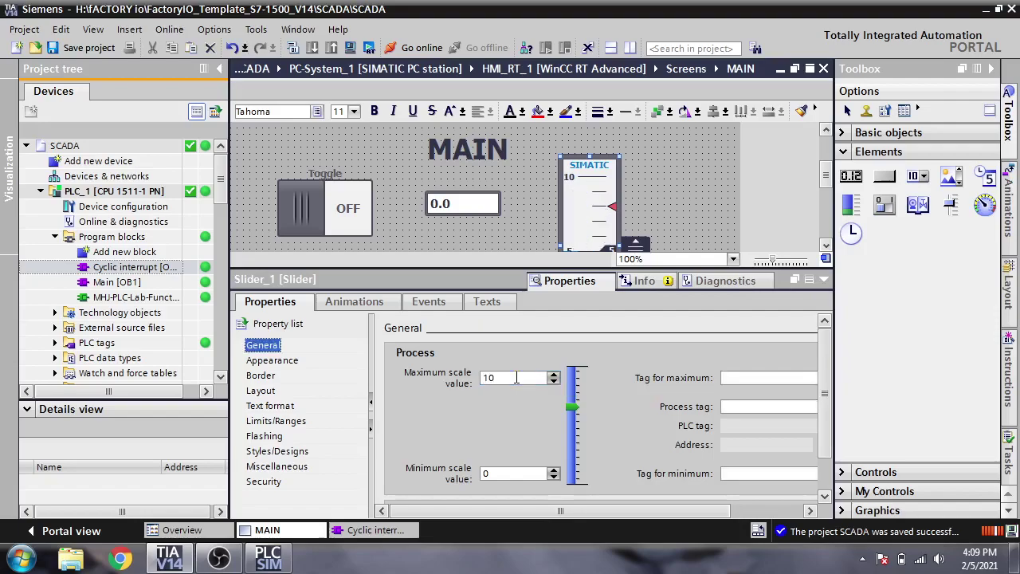
Step: Look through the slider's general, appearance, border, layout, text format, limits/ranges and flashing properties
{"action": "left_click_drag", "start_coordinate": [540, 511], "coordinate": [623, 516]}
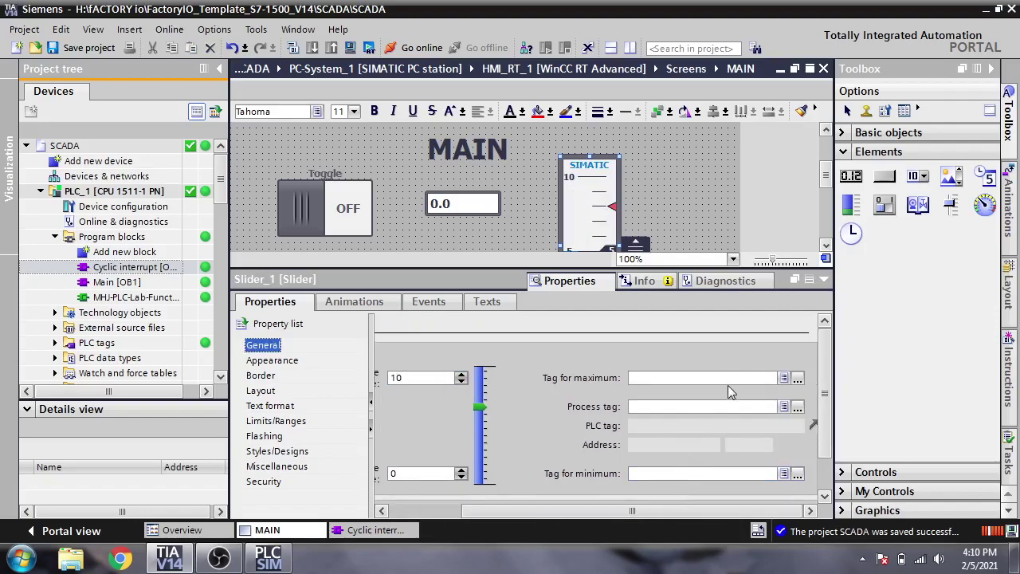
{"action": "left_click_drag", "start_coordinate": [562, 513], "coordinate": [490, 512]}
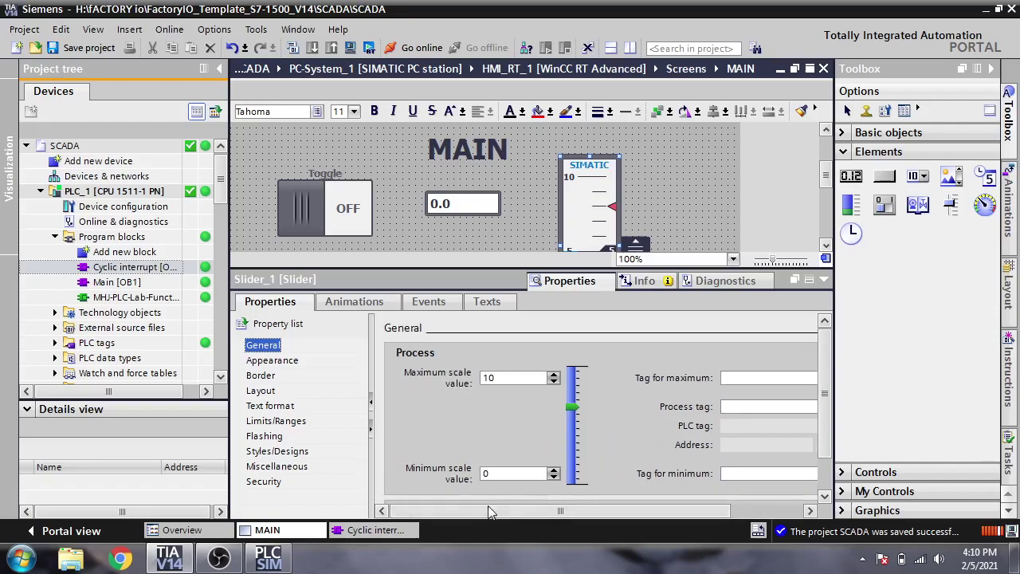
{"action": "left_click", "coordinate": [291, 363]}
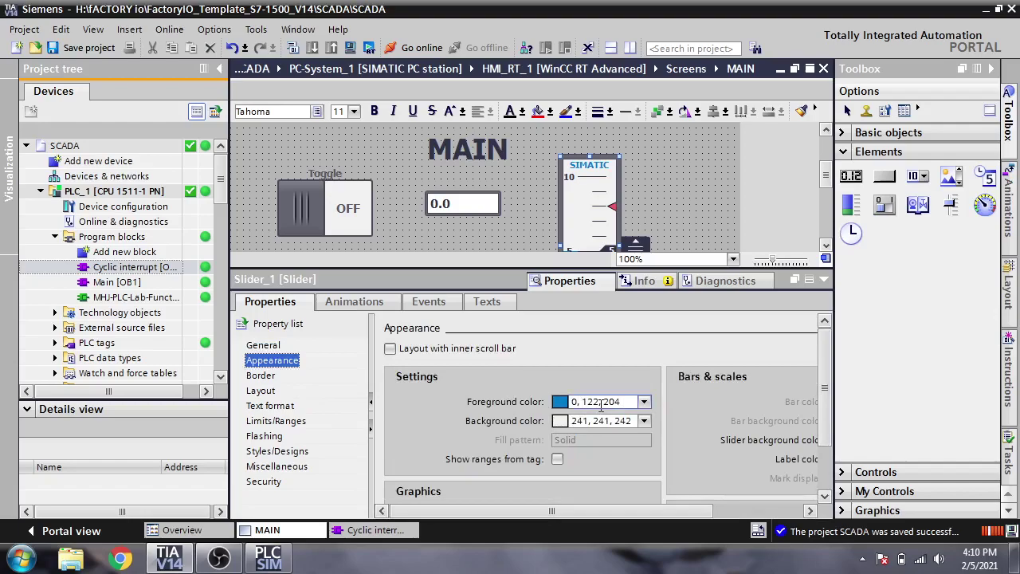
{"action": "left_click", "coordinate": [645, 404]}
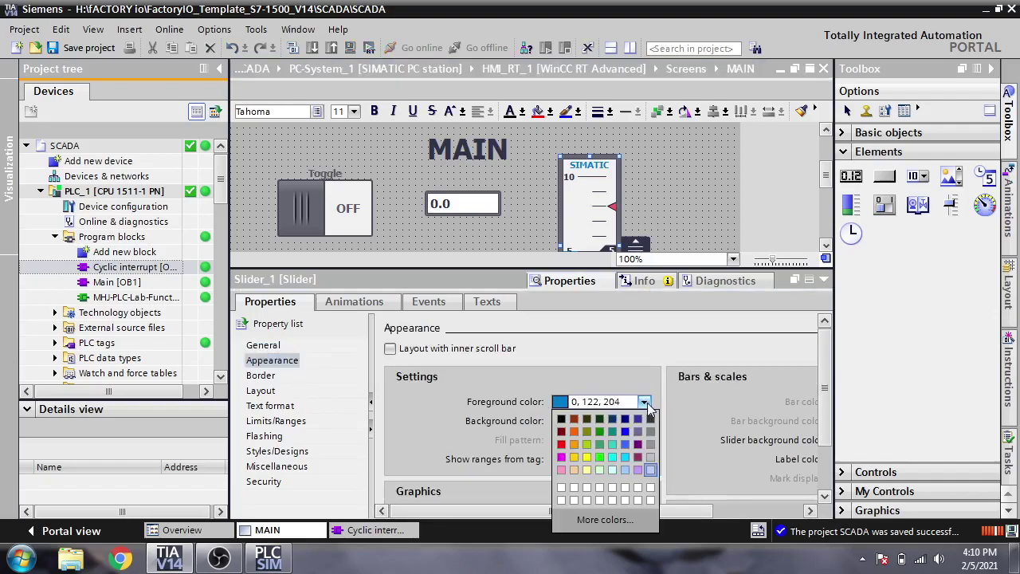
{"action": "left_click", "coordinate": [646, 404]}
{"action": "left_click", "coordinate": [645, 404]}
{"action": "left_click", "coordinate": [645, 404]}
{"action": "left_click_drag", "start_coordinate": [617, 511], "coordinate": [599, 475]}
{"action": "scroll", "coordinate": [733, 518], "scroll_direction": "down", "scroll_amount": 2}
{"action": "left_click", "coordinate": [263, 376]}
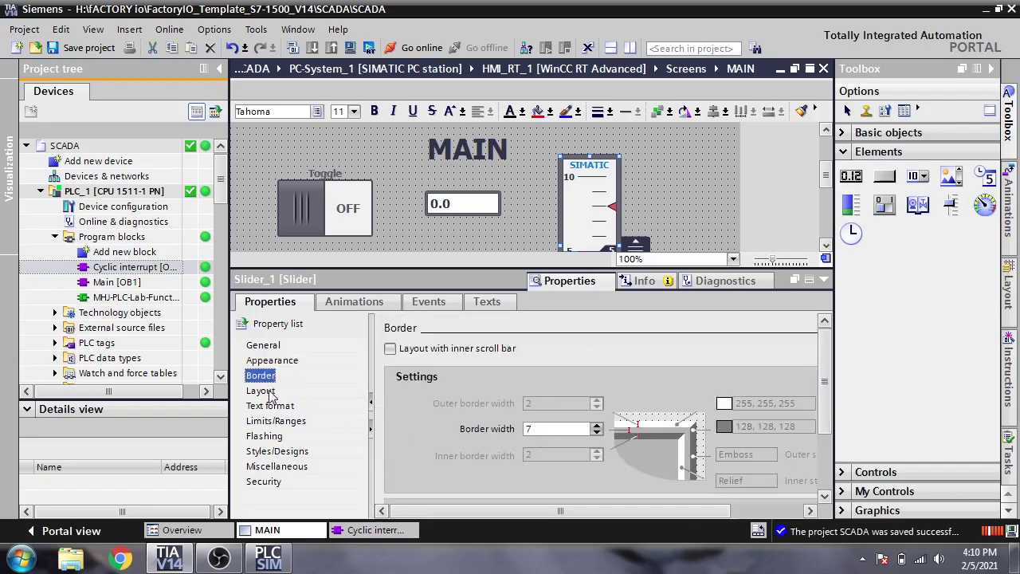
{"action": "left_click", "coordinate": [265, 390]}
{"action": "left_click", "coordinate": [269, 406]}
{"action": "left_click", "coordinate": [273, 422]}
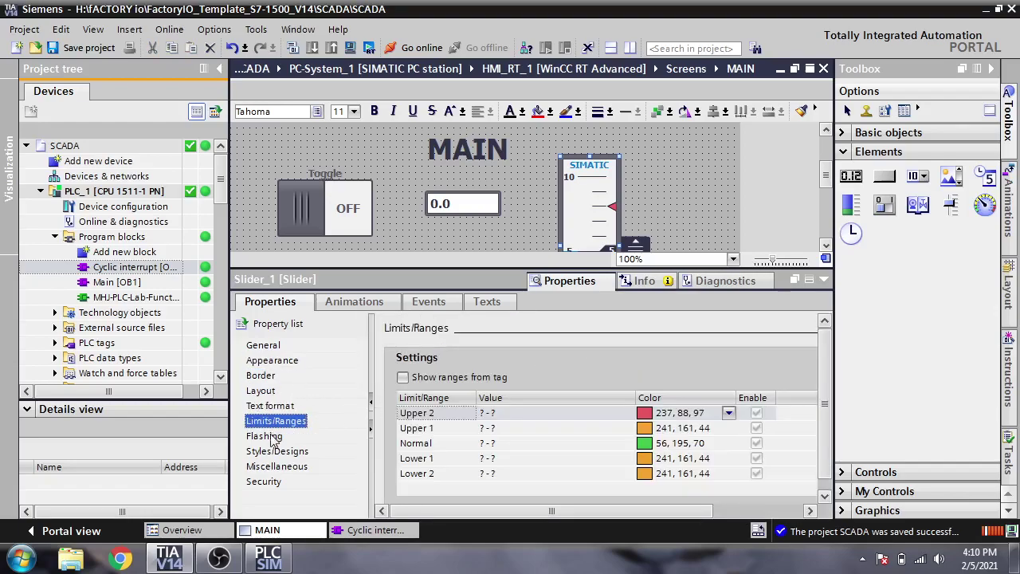
{"action": "left_click", "coordinate": [271, 437]}
{"action": "left_click", "coordinate": [263, 346]}
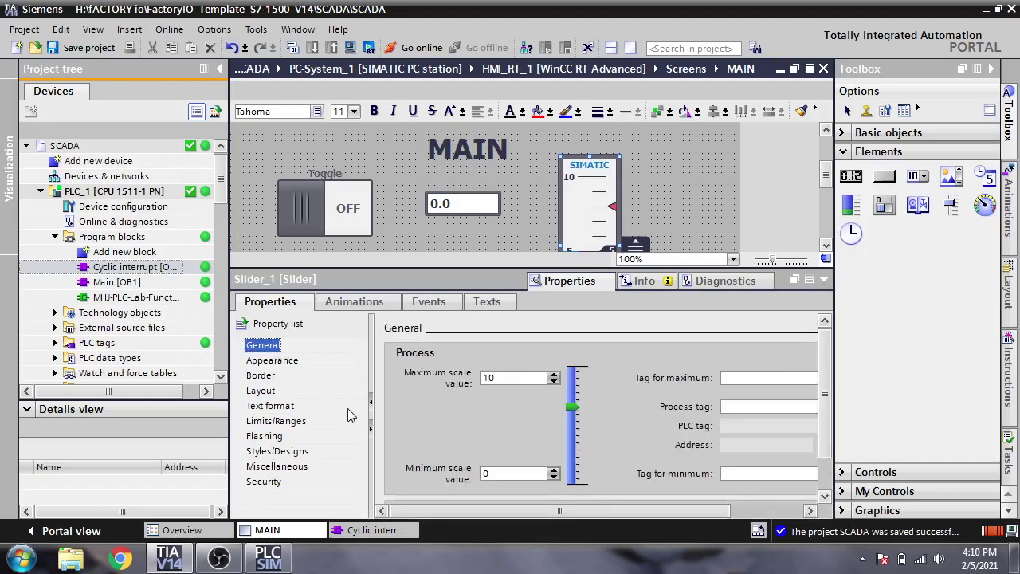
Step: Assign the HMI tag Set Point as the slider's process tag
{"action": "left_click_drag", "start_coordinate": [480, 510], "coordinate": [553, 502]}
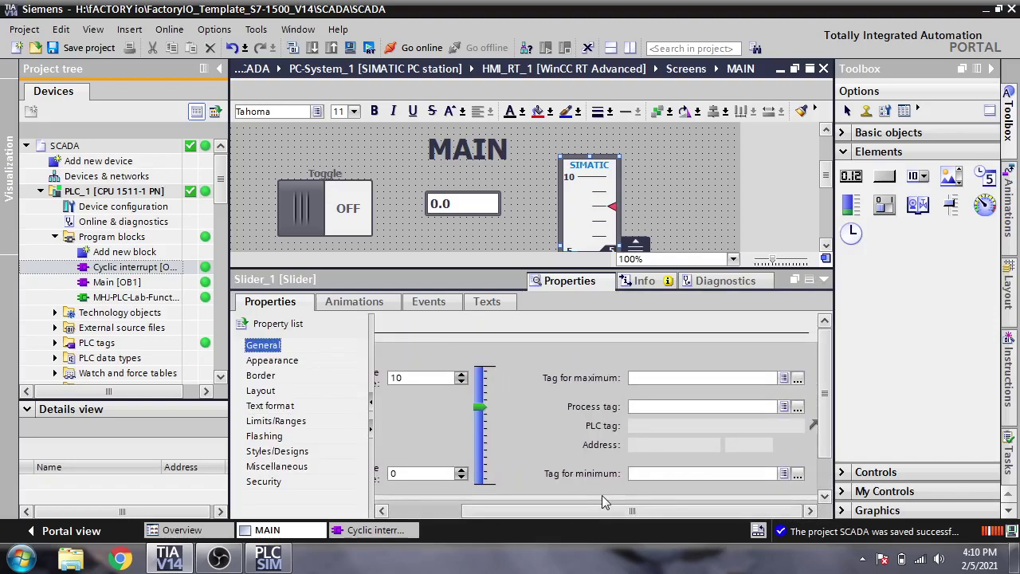
{"action": "left_click", "coordinate": [797, 407]}
{"action": "left_click", "coordinate": [843, 325]}
{"action": "double_click", "coordinate": [843, 325]}
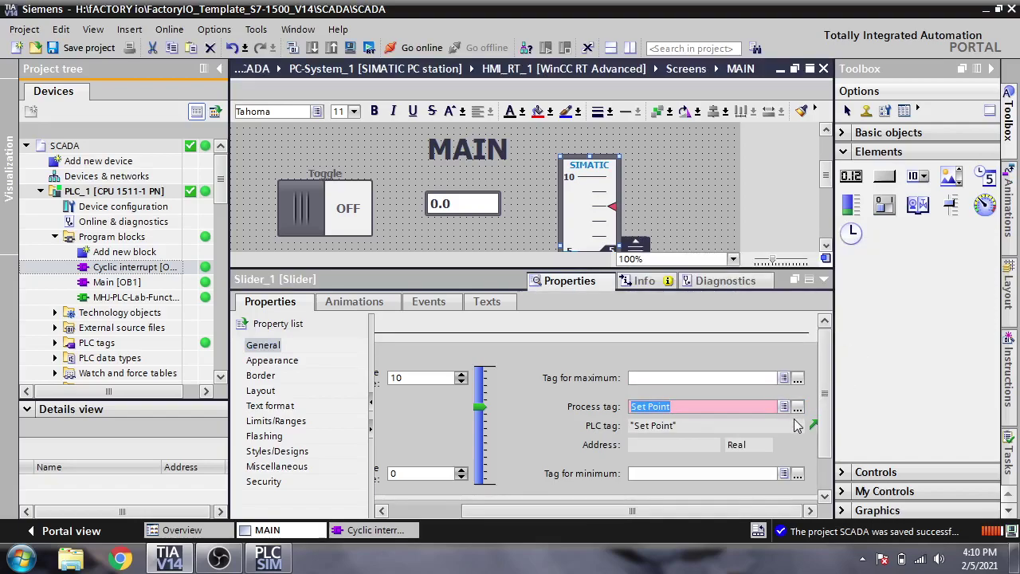
{"action": "left_click", "coordinate": [743, 406]}
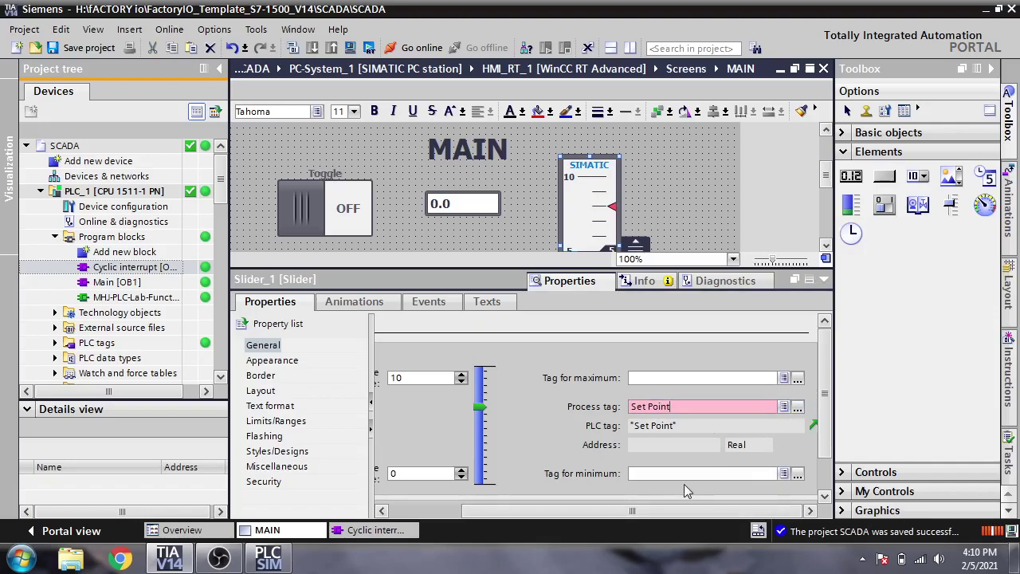
{"action": "left_click_drag", "start_coordinate": [630, 512], "coordinate": [556, 520]}
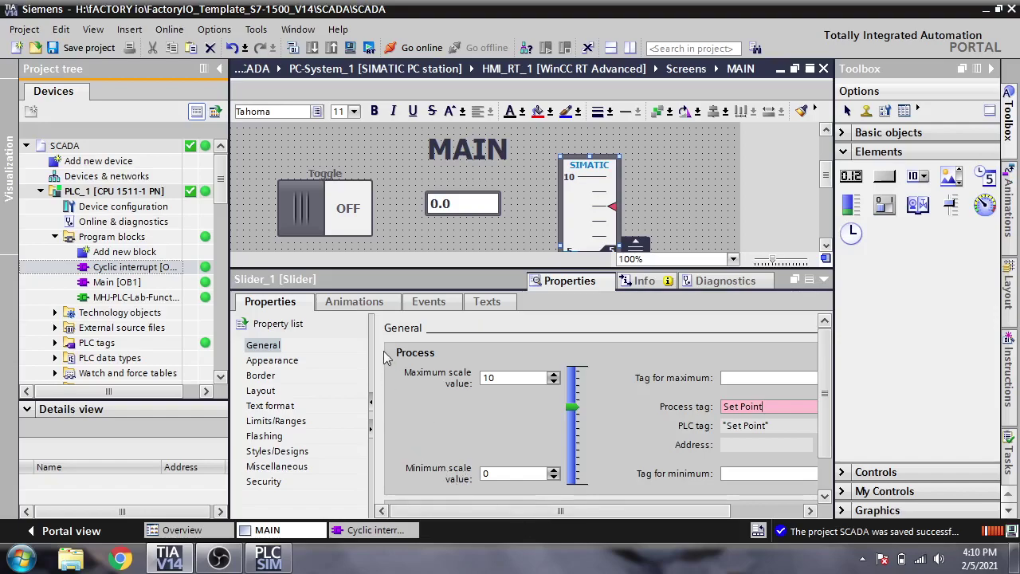
{"action": "left_click_drag", "start_coordinate": [530, 510], "coordinate": [606, 511]}
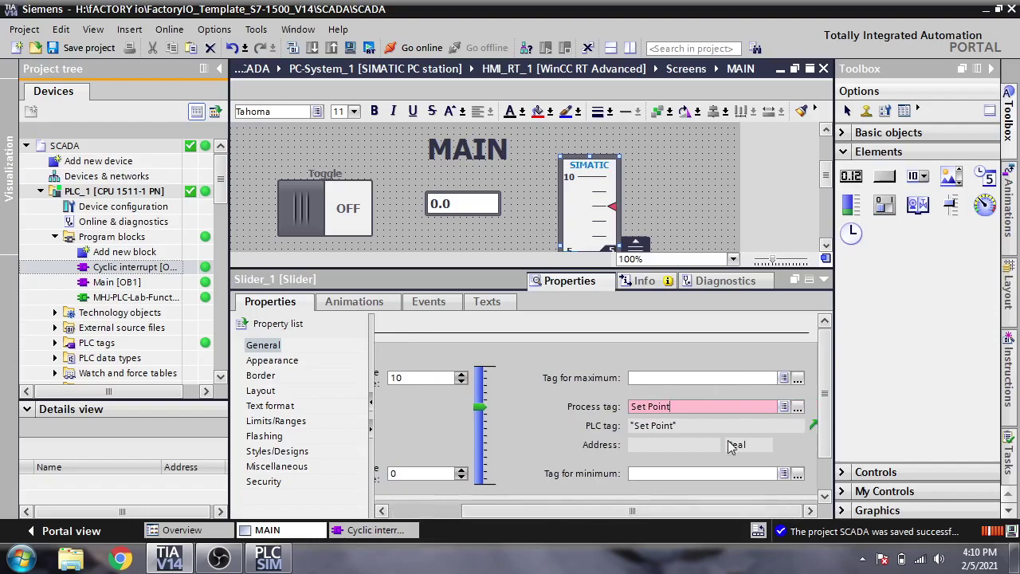
Step: Try to assign the Set Point tag from the PLC's standard variable table as the slider's process tag
{"action": "left_click", "coordinate": [798, 407]}
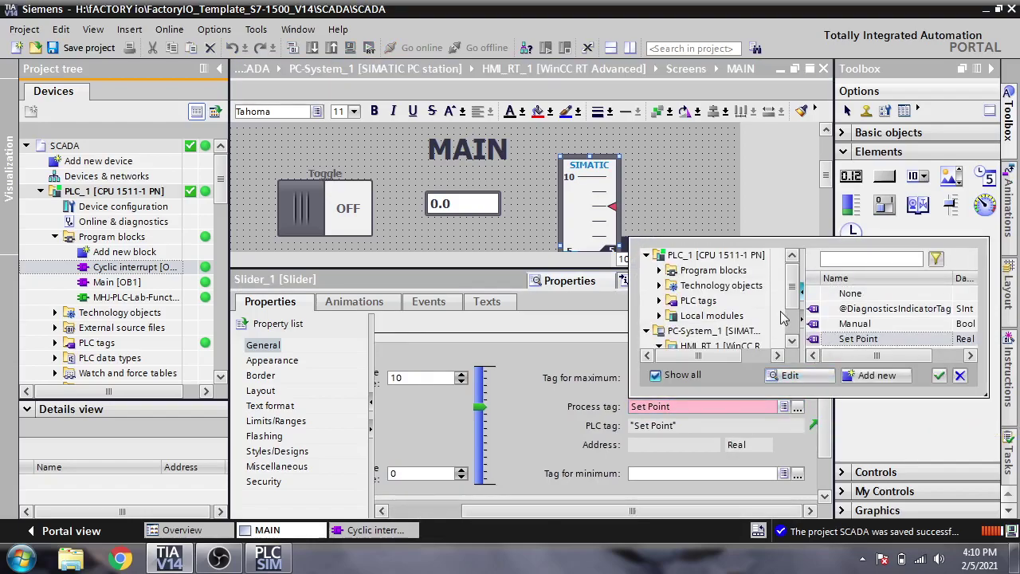
{"action": "left_click", "coordinate": [659, 301]}
{"action": "left_click", "coordinate": [705, 316]}
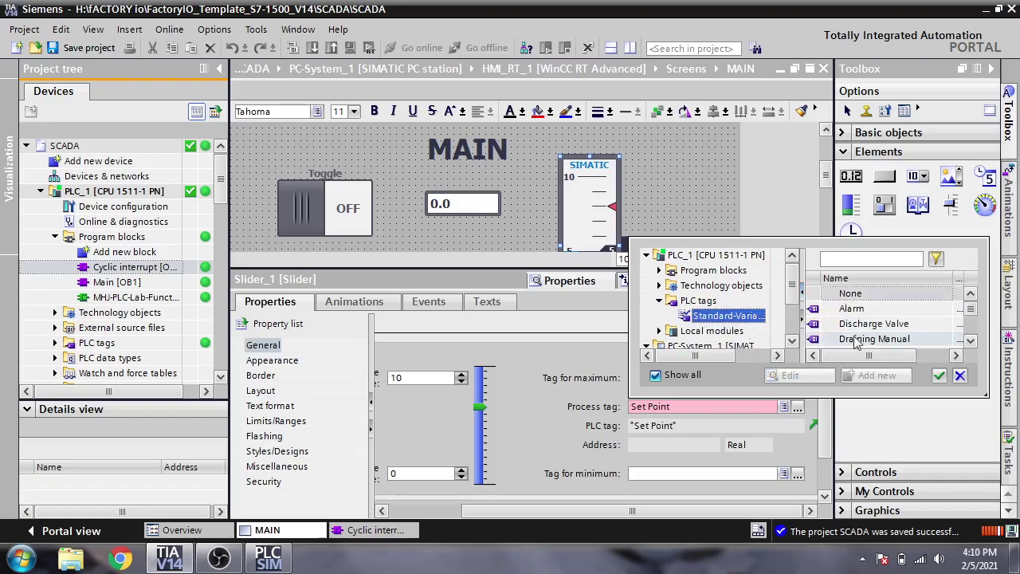
{"action": "left_click_drag", "start_coordinate": [971, 309], "coordinate": [971, 321]}
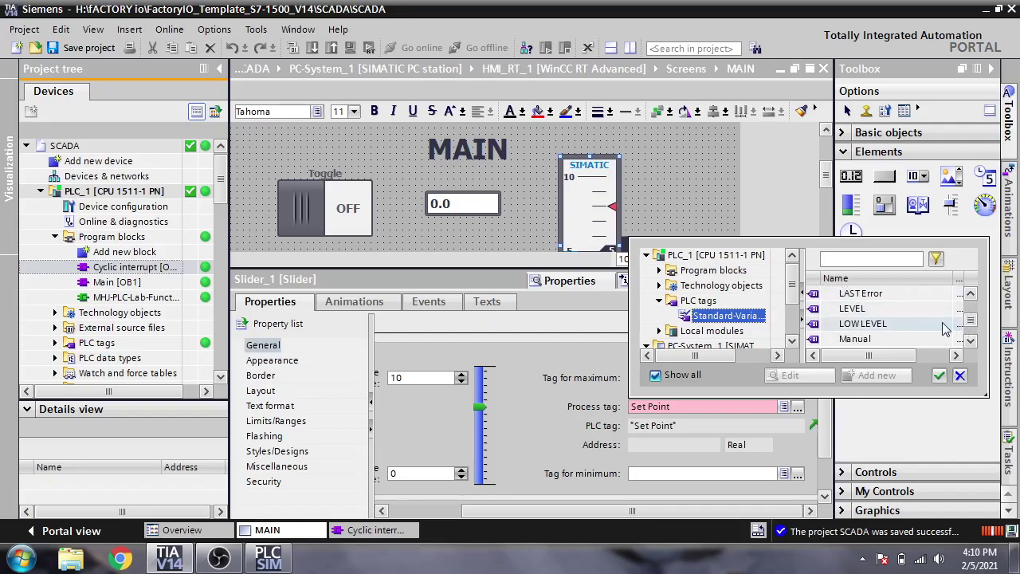
{"action": "left_click", "coordinate": [970, 341]}
{"action": "left_click", "coordinate": [970, 341]}
{"action": "double_click", "coordinate": [865, 324]}
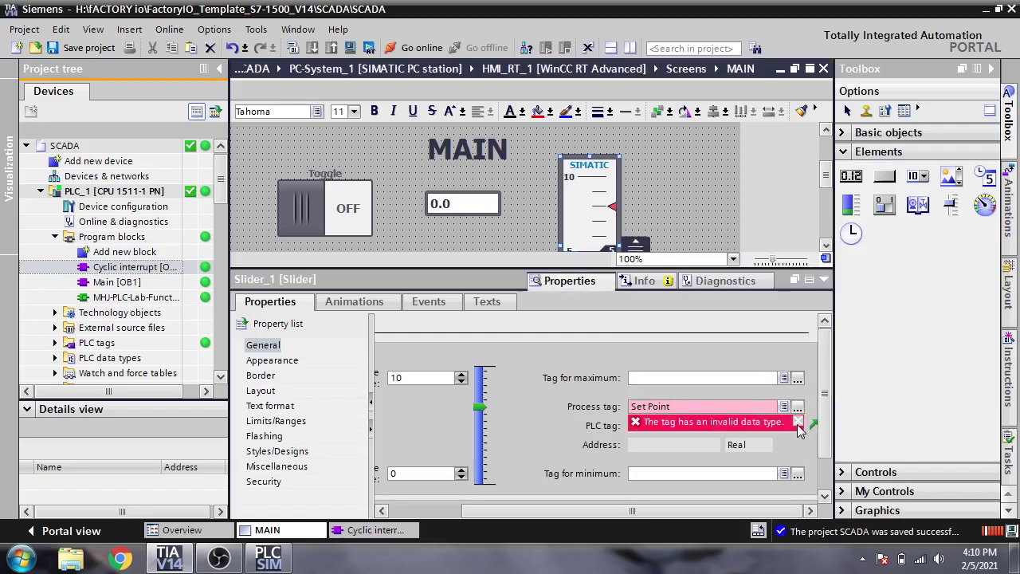
{"action": "left_click", "coordinate": [798, 423]}
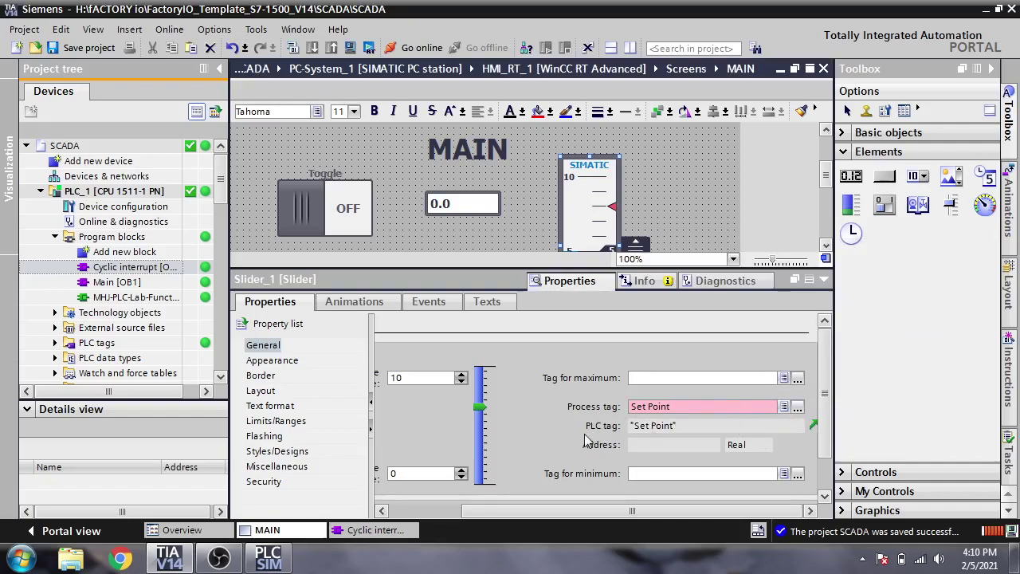
Step: Collapse the networks of the Cyclic interrupt block and insert a new network after Network 7
{"action": "left_click", "coordinate": [381, 529]}
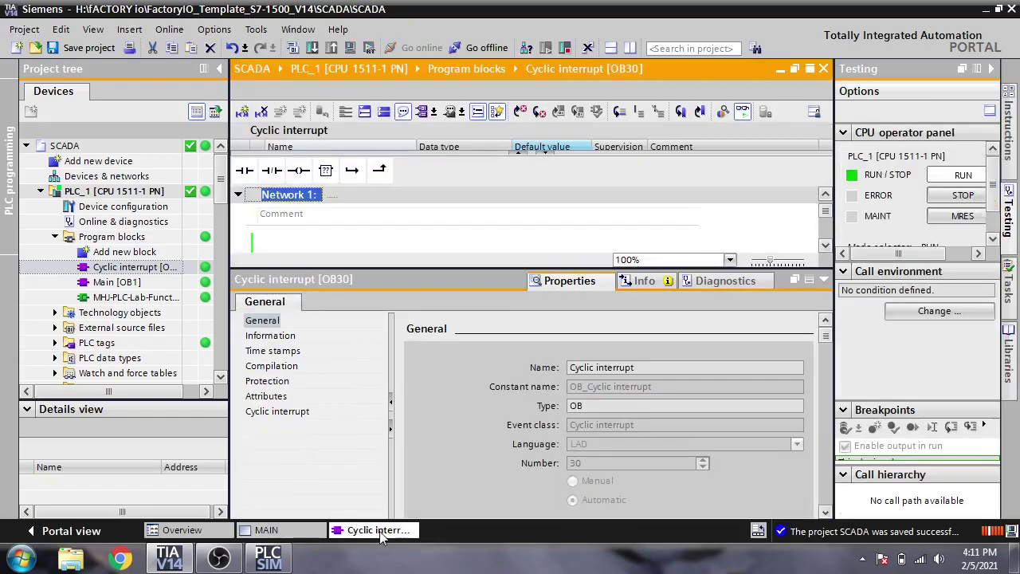
{"action": "left_click", "coordinate": [823, 278]}
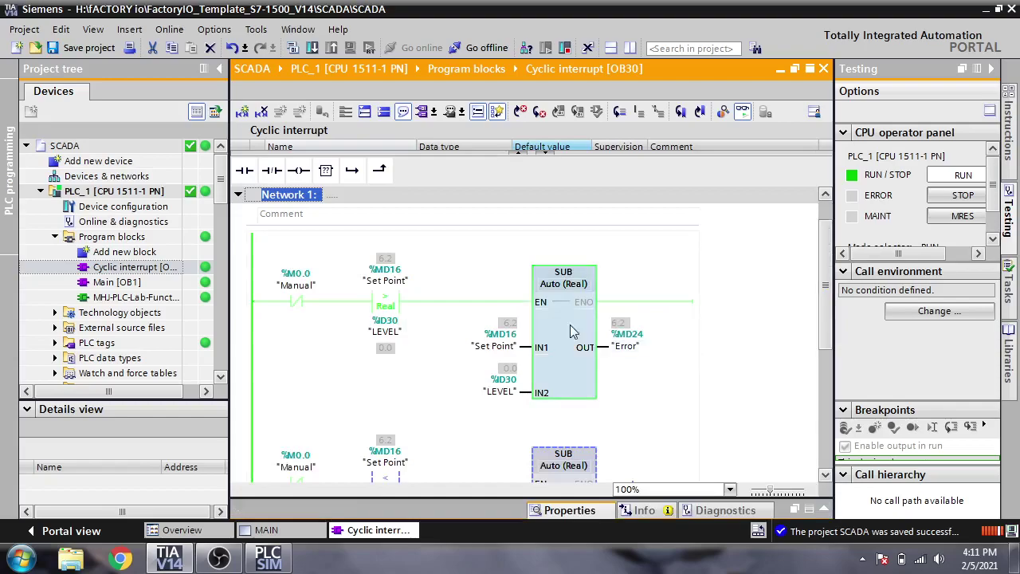
{"action": "left_click", "coordinate": [237, 195]}
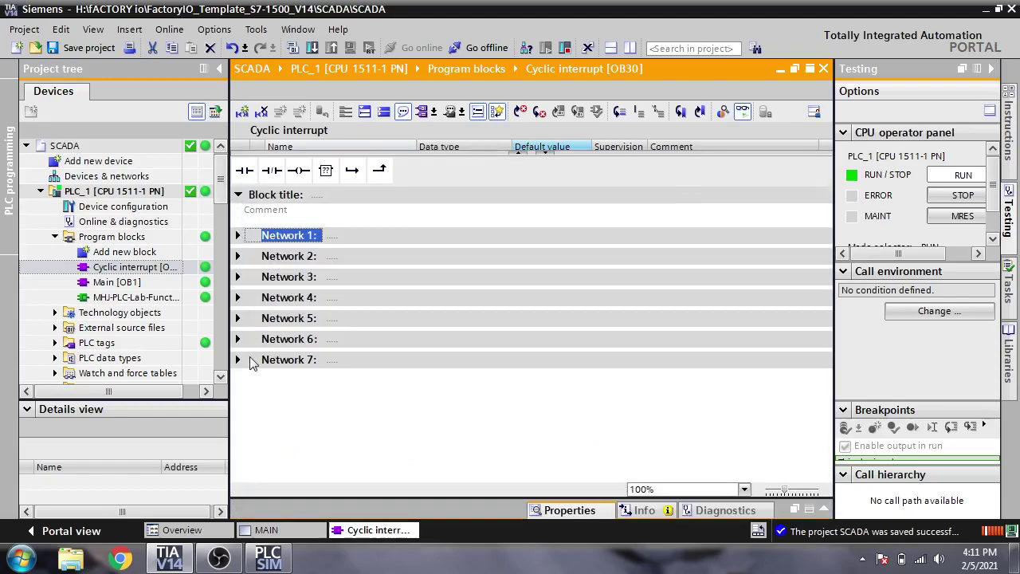
{"action": "left_click", "coordinate": [290, 360]}
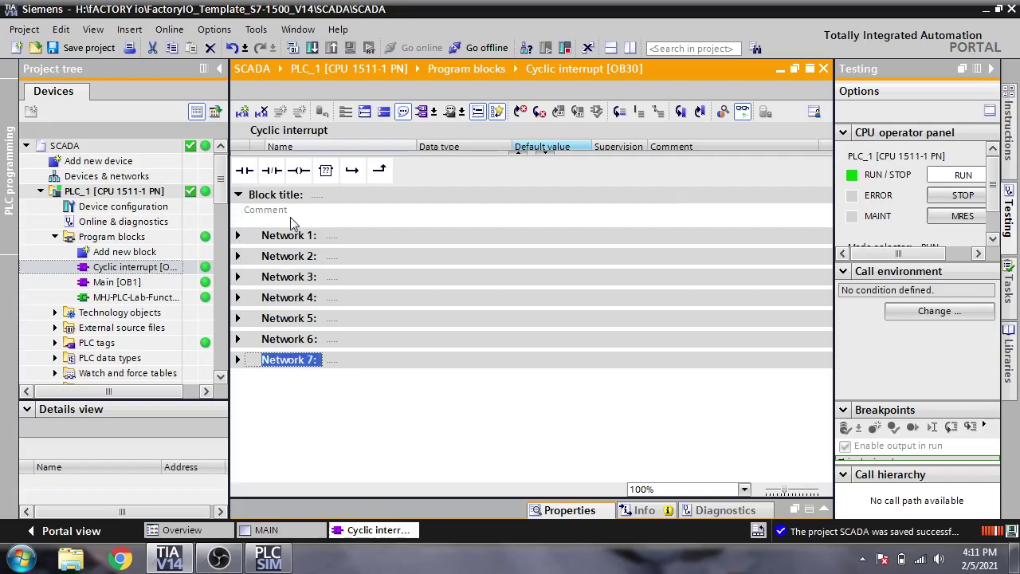
{"action": "left_click", "coordinate": [245, 113]}
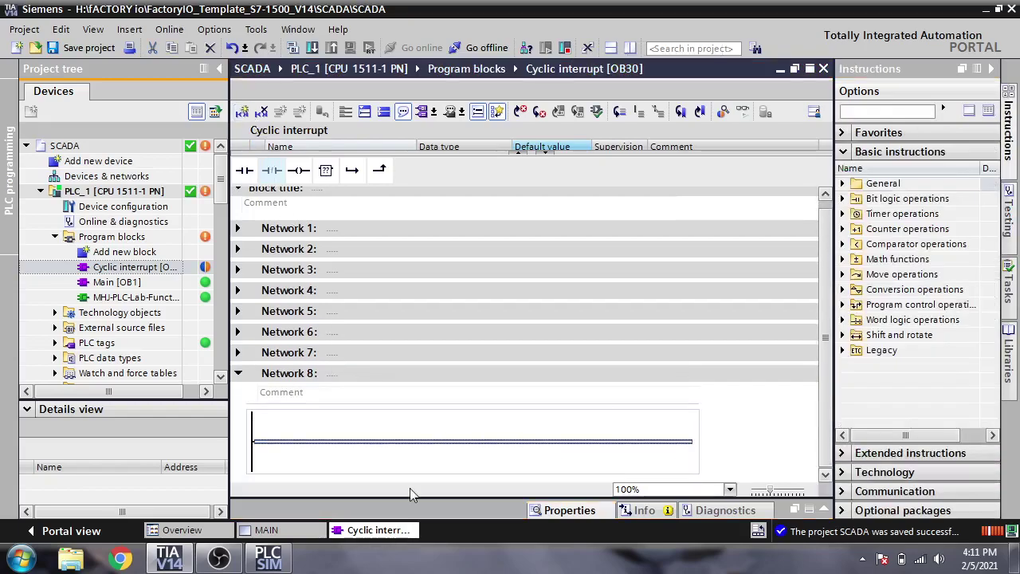
Step: Place a CONVERT instruction in Network 8 and configure it to convert DInt to Real
{"action": "left_click", "coordinate": [842, 289]}
{"action": "left_click_drag", "start_coordinate": [913, 308], "coordinate": [459, 452]}
{"action": "left_click", "coordinate": [372, 431]}
{"action": "left_click", "coordinate": [388, 432]}
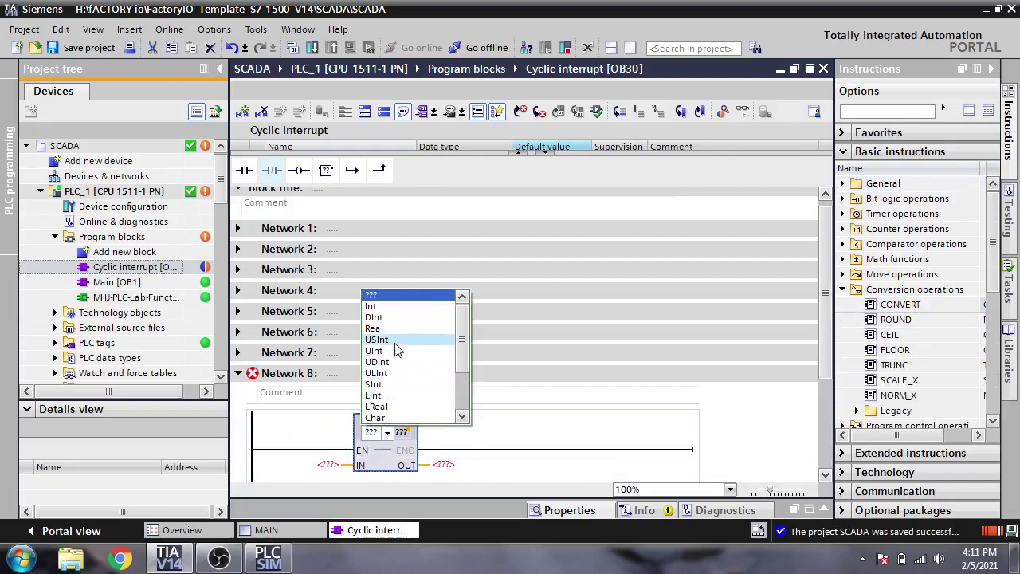
{"action": "left_click", "coordinate": [389, 317]}
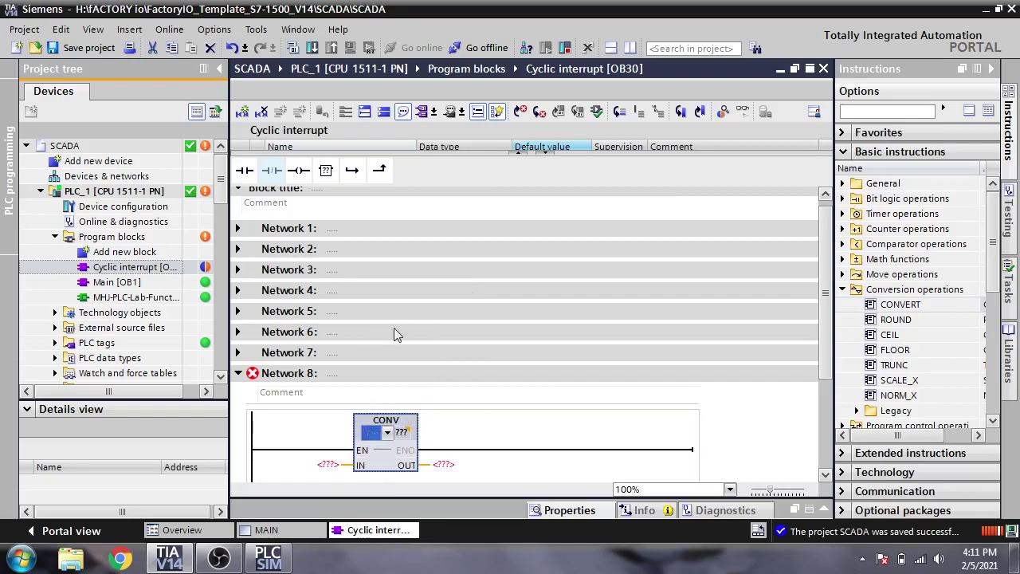
{"action": "left_click", "coordinate": [418, 432]}
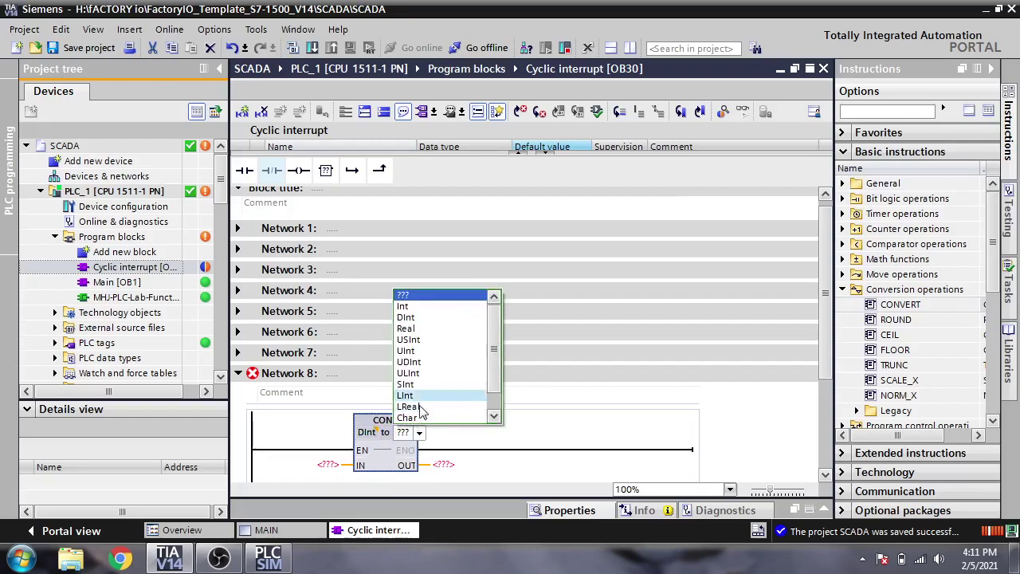
{"action": "left_click", "coordinate": [407, 328]}
Step: Assign the "Set Point" tag to the OUT parameter of the conversion block in Network 8
{"action": "left_click", "coordinate": [535, 469]}
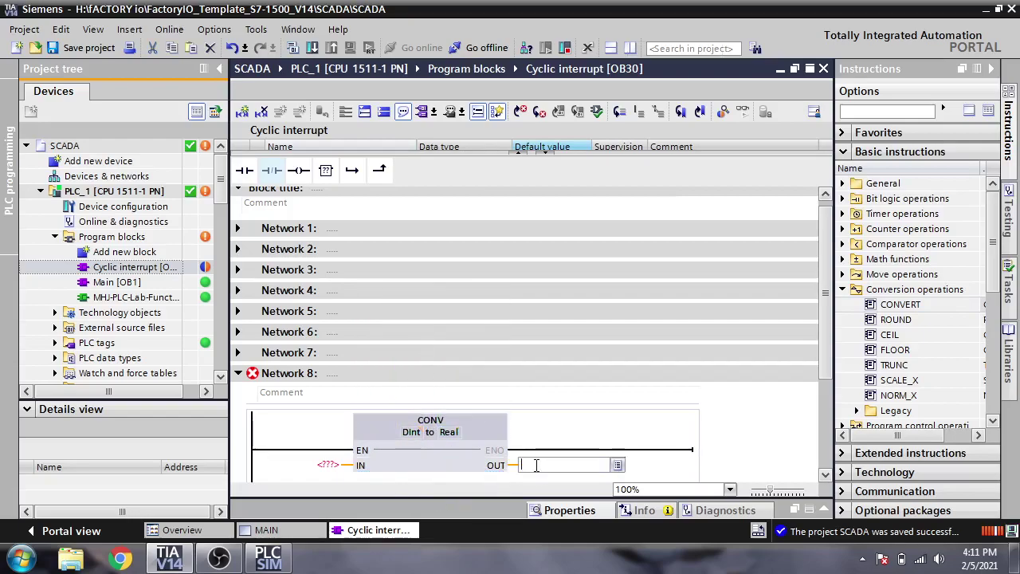
{"action": "type", "text": "se"}
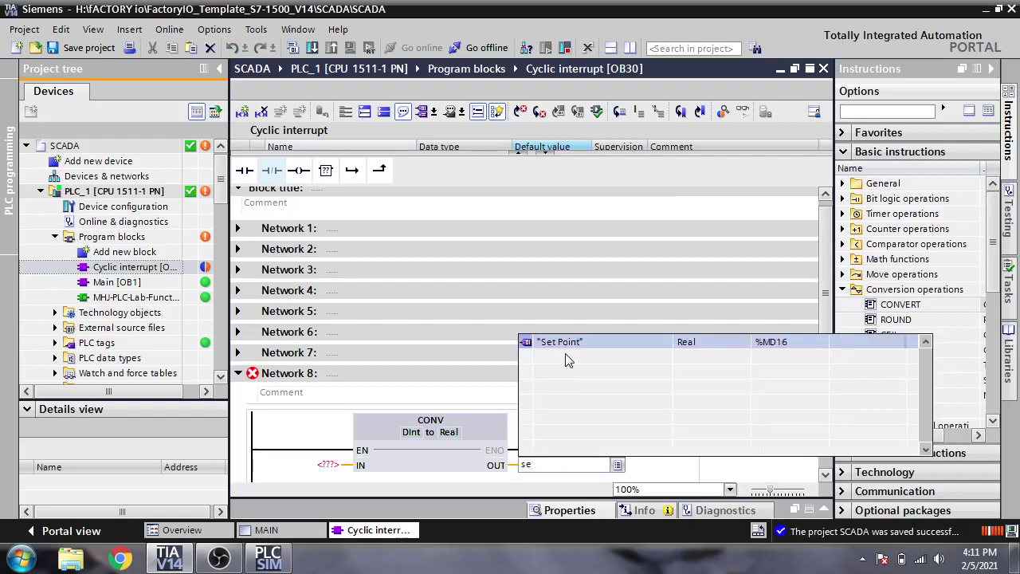
{"action": "left_click", "coordinate": [565, 344]}
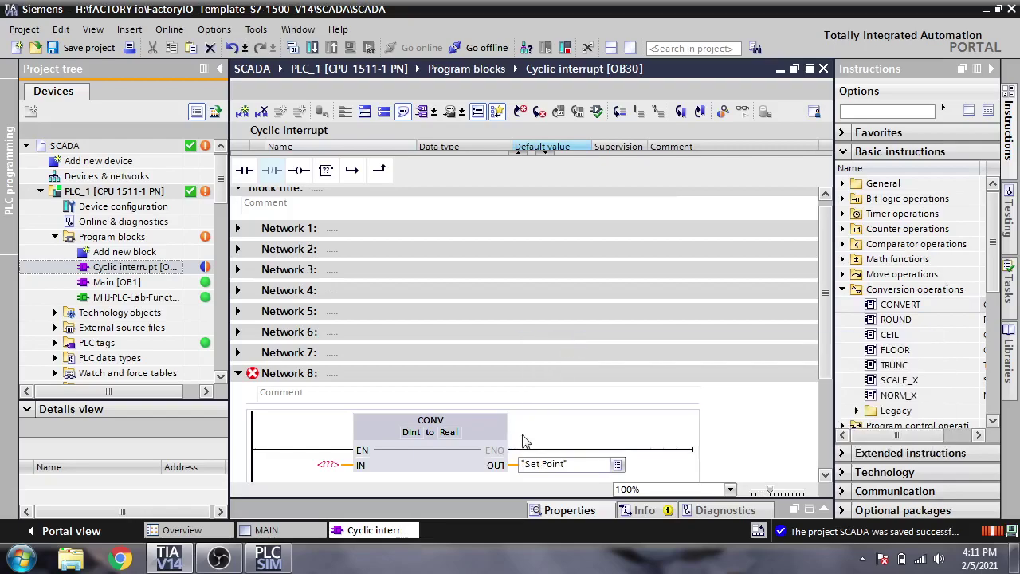
{"action": "key", "text": "Return"}
{"action": "left_click_drag", "start_coordinate": [819, 345], "coordinate": [819, 374]}
{"action": "left_click", "coordinate": [335, 412]}
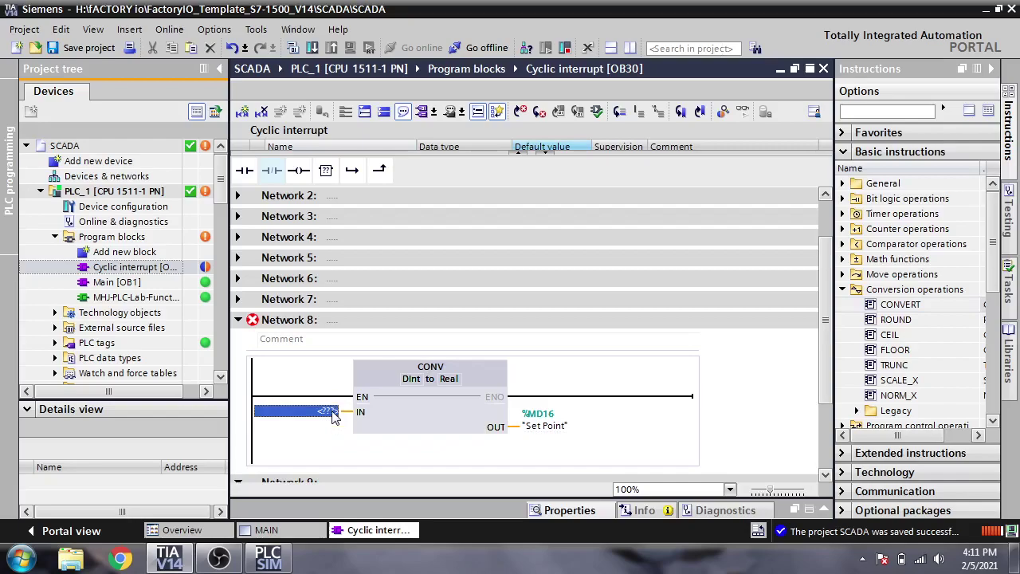
{"action": "key", "text": "BackSpace"}
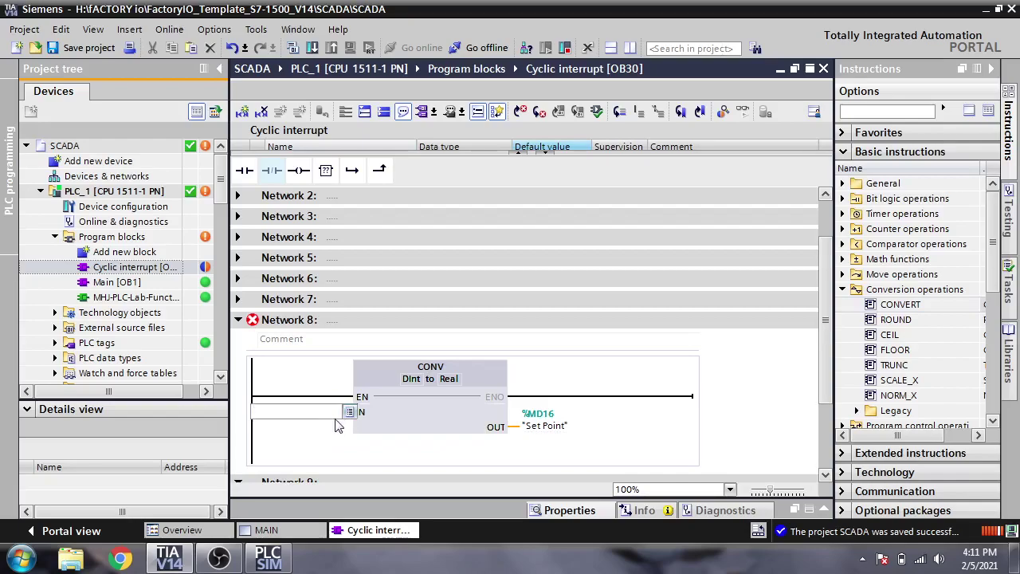
{"action": "left_click", "coordinate": [337, 425]}
Step: Add a new tag named CON at the end of the complete PLC tag list
{"action": "left_click", "coordinate": [58, 345]}
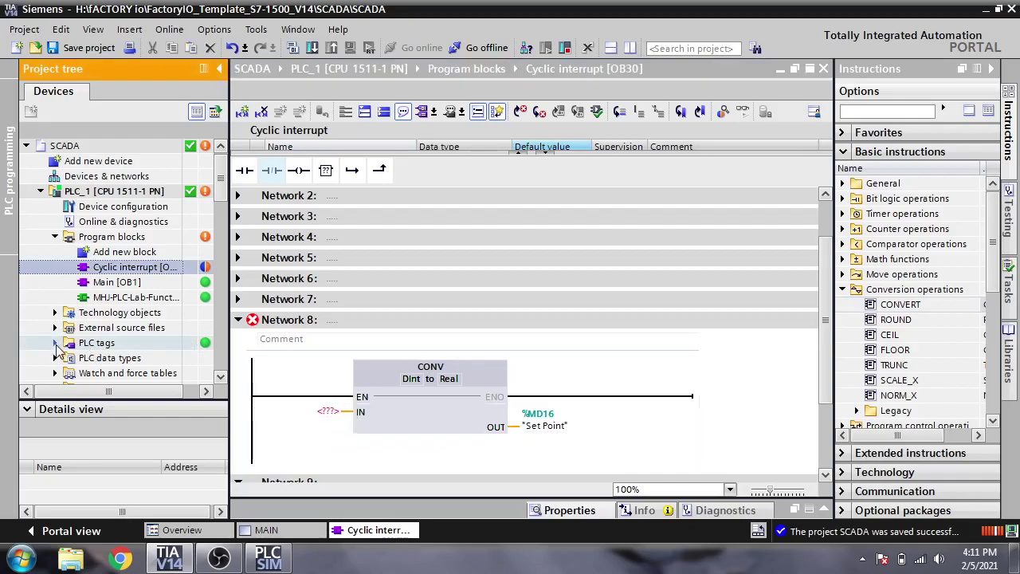
{"action": "double_click", "coordinate": [119, 360]}
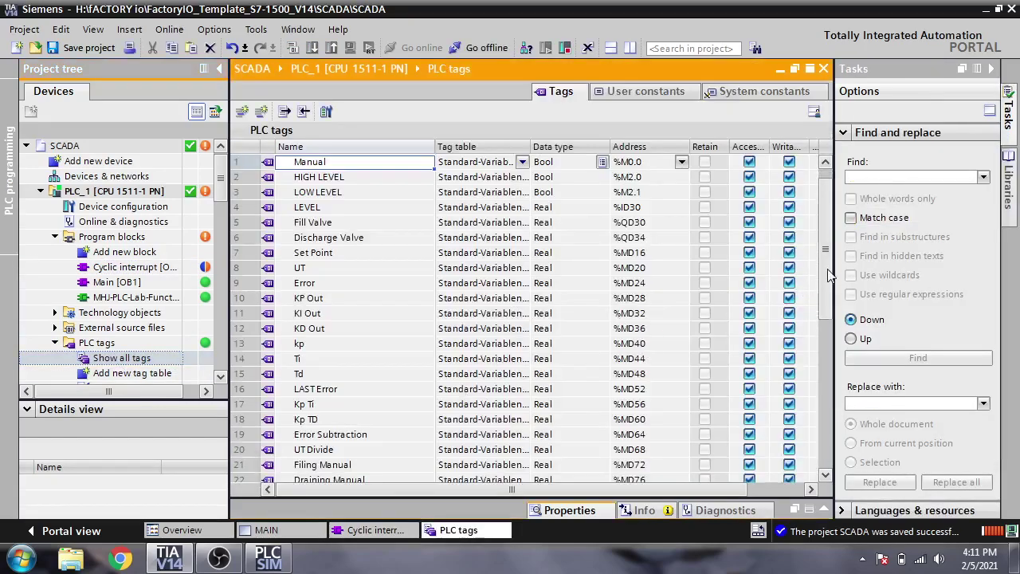
{"action": "left_click_drag", "start_coordinate": [828, 275], "coordinate": [825, 342]}
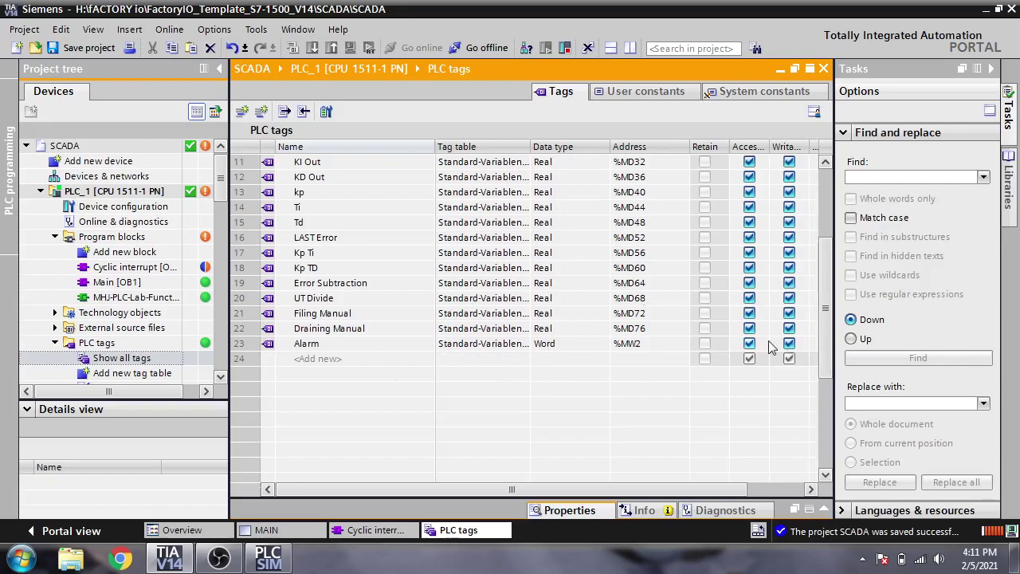
{"action": "left_click_drag", "start_coordinate": [827, 331], "coordinate": [822, 293]}
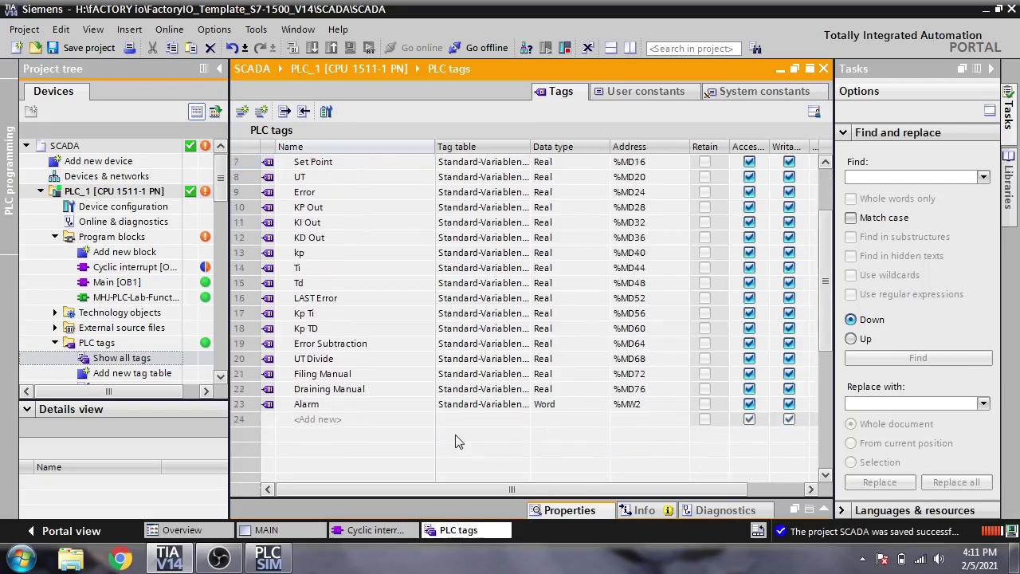
{"action": "left_click", "coordinate": [417, 424]}
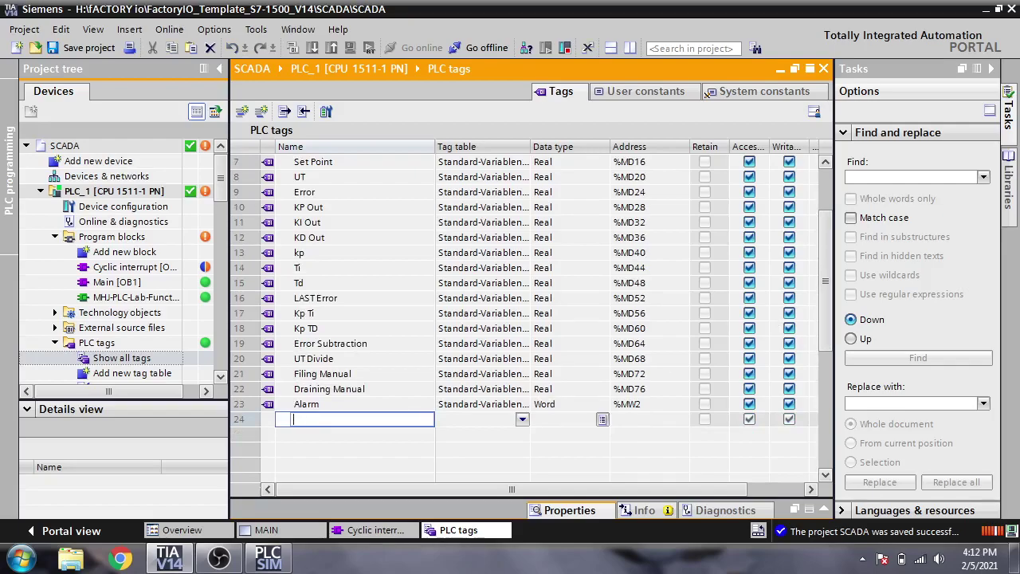
{"action": "type", "text": "CON"}
{"action": "key", "text": "Return"}
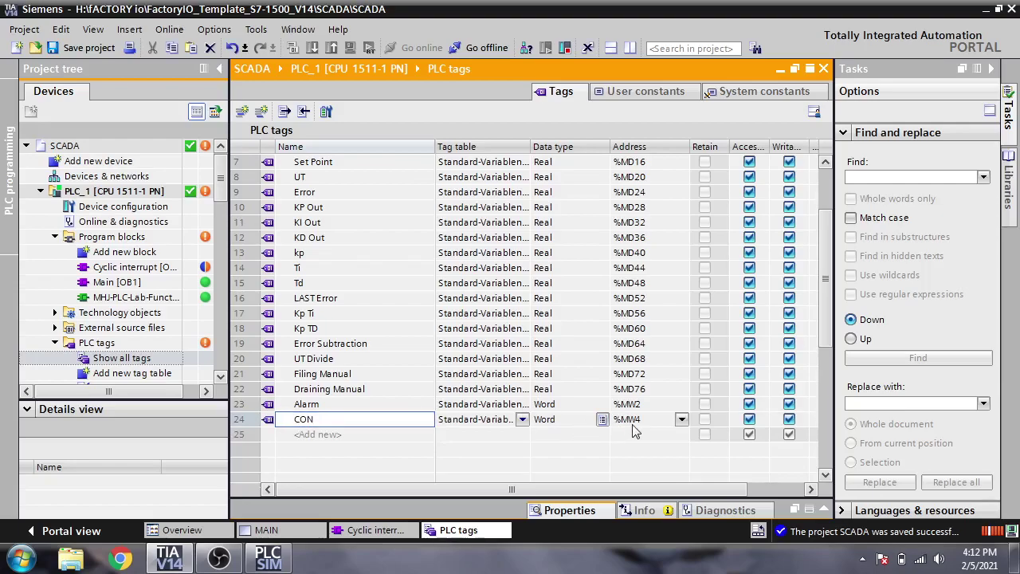
Step: Set the data type of the CON tag in the PLC tags table to Int
{"action": "left_click", "coordinate": [384, 532]}
{"action": "left_click", "coordinate": [351, 413]}
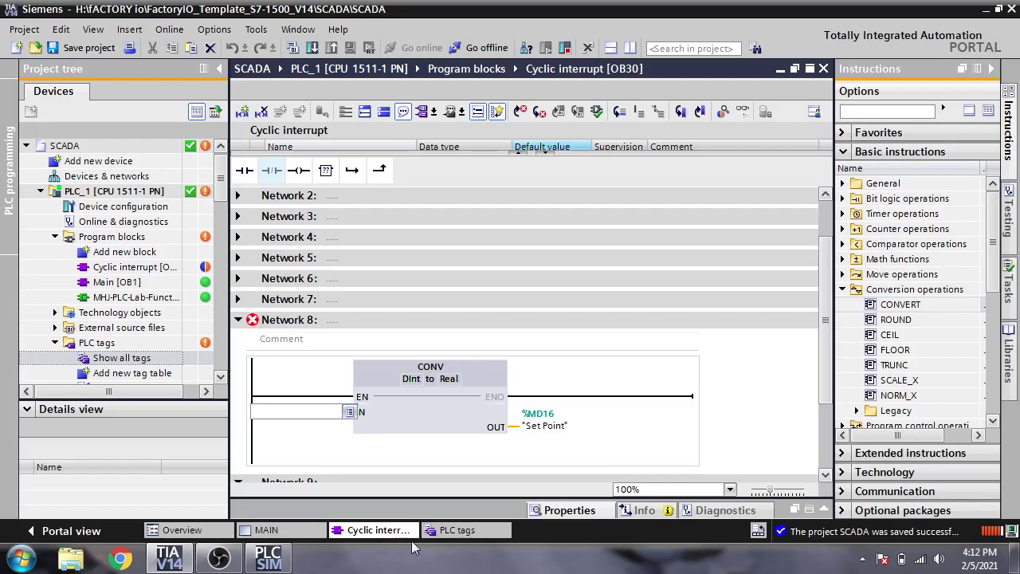
{"action": "left_click", "coordinate": [450, 531]}
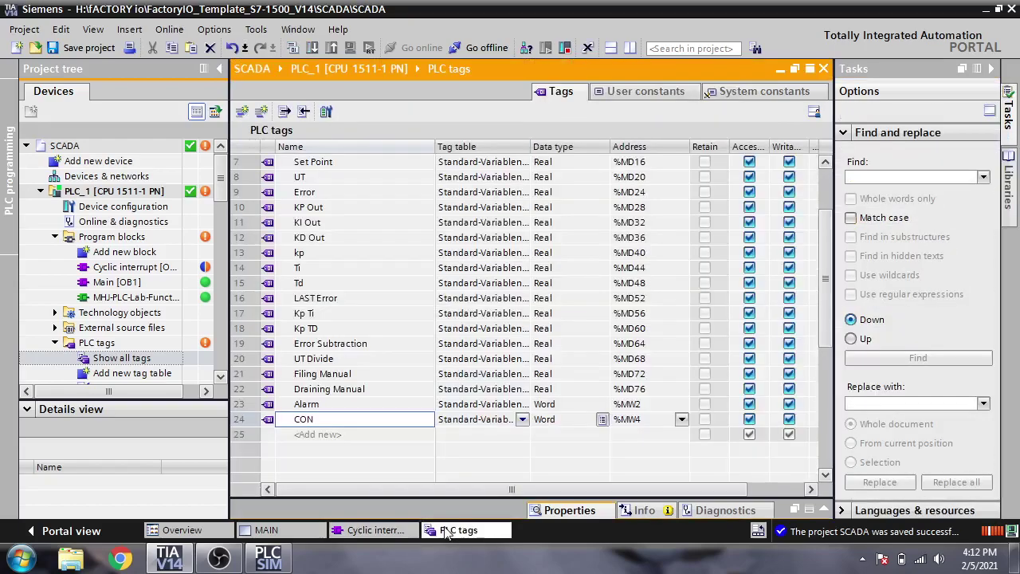
{"action": "left_click", "coordinate": [604, 423]}
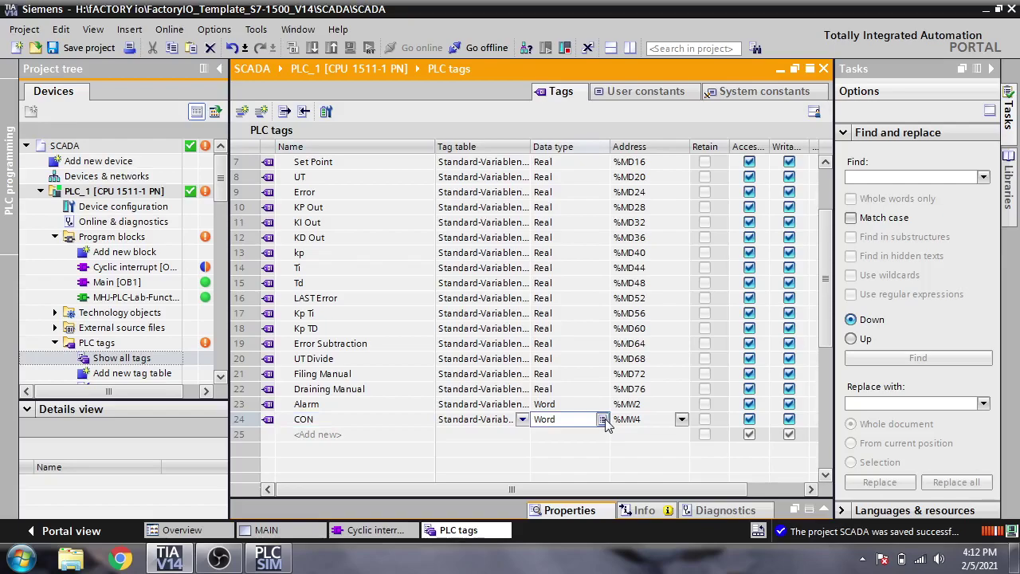
{"action": "left_click", "coordinate": [604, 422]}
{"action": "left_click", "coordinate": [587, 420]}
{"action": "double_click", "coordinate": [572, 419]}
{"action": "type", "text": "in"}
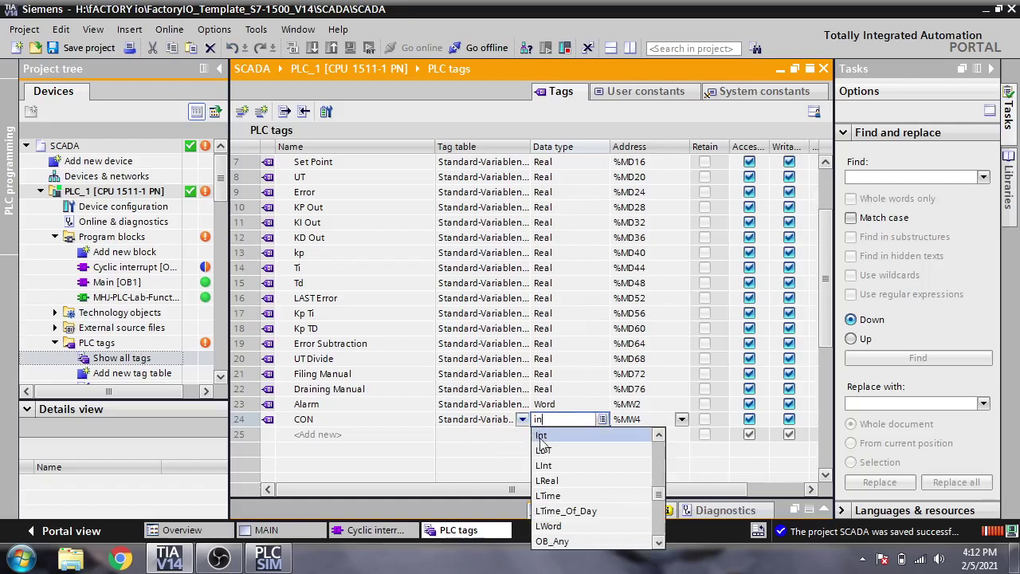
{"action": "left_click", "coordinate": [539, 439]}
{"action": "key", "text": "Return"}
Step: Set the conversion block in Network 8 of the Cyclic interrupt block to convert from Int to Real
{"action": "left_click", "coordinate": [375, 530]}
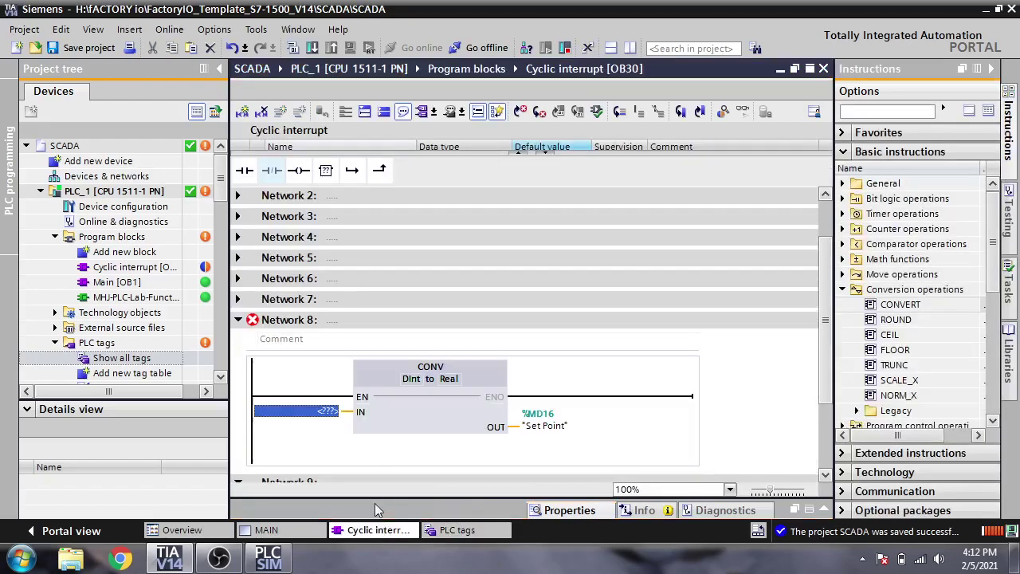
{"action": "left_click", "coordinate": [432, 379]}
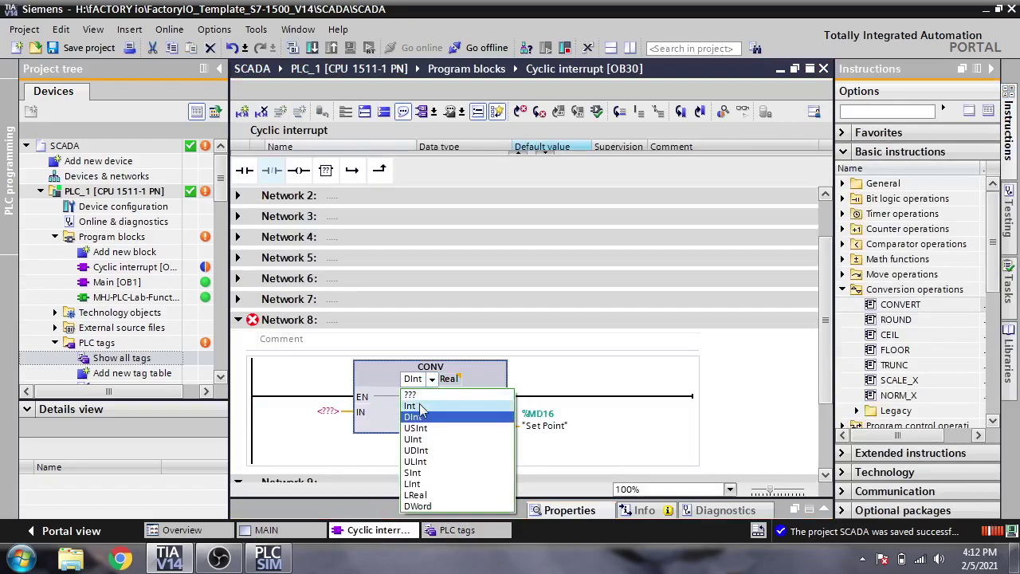
{"action": "left_click", "coordinate": [411, 389]}
Step: Assign the "CON" tag to the IN parameter of the conversion block in Network 8
{"action": "left_click", "coordinate": [328, 412]}
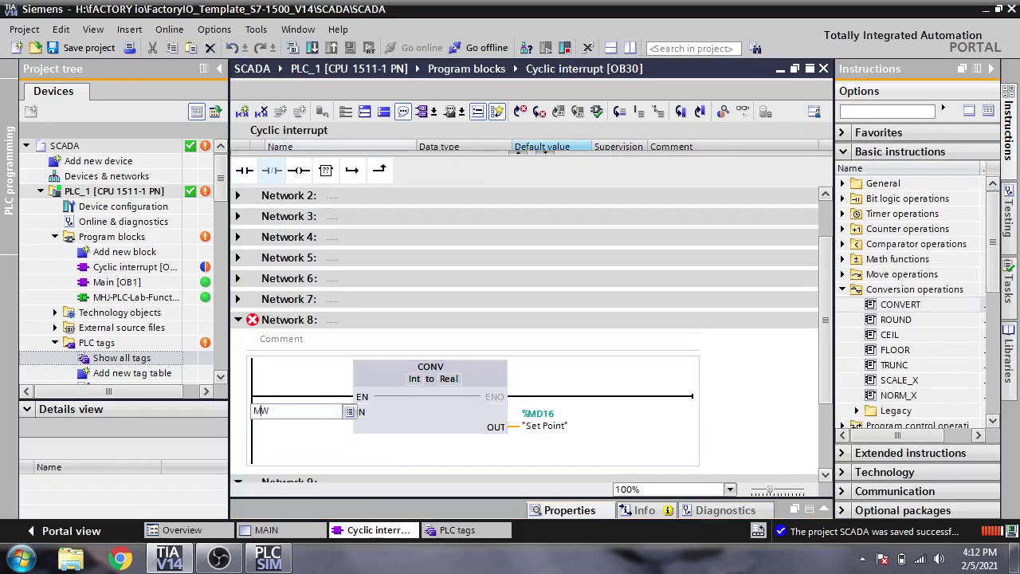
{"action": "left_click_drag", "start_coordinate": [309, 417], "coordinate": [228, 426]}
{"action": "type", "text": "C"}
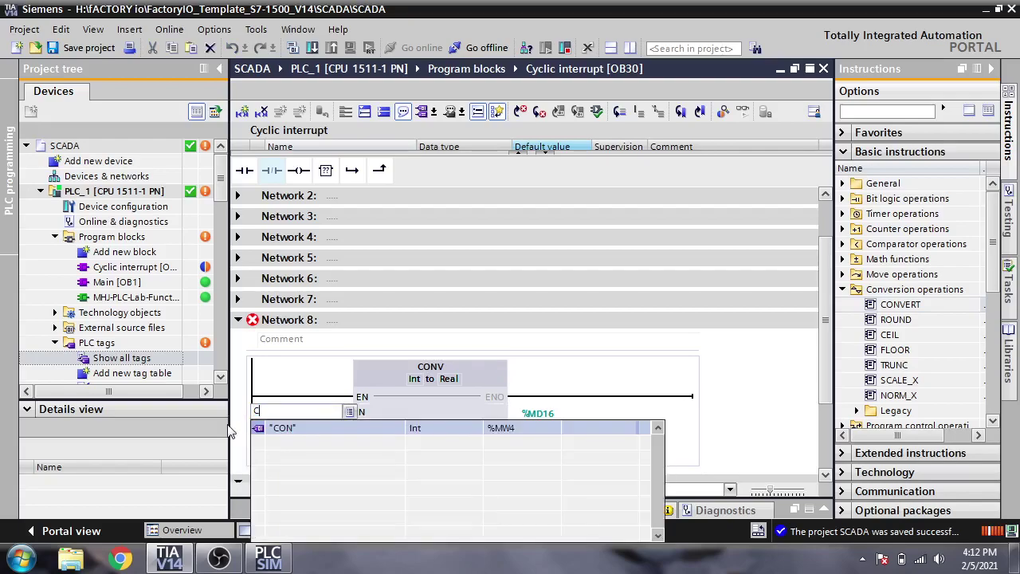
{"action": "left_click", "coordinate": [275, 431]}
Step: Insert a normally open contact before the conversion block's EN input and assign it the "Manual" tag
{"action": "left_click", "coordinate": [291, 402]}
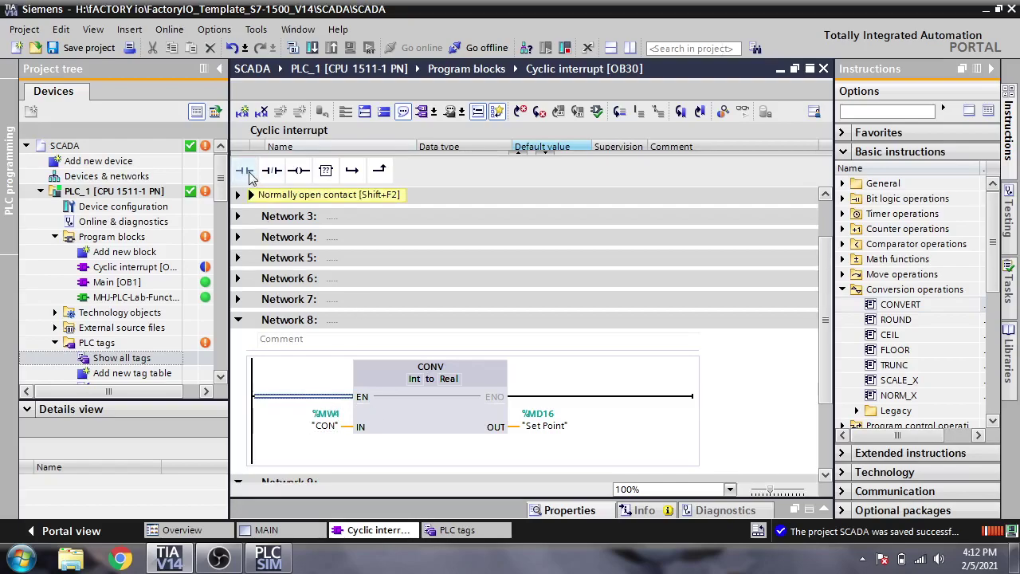
{"action": "left_click", "coordinate": [248, 177]}
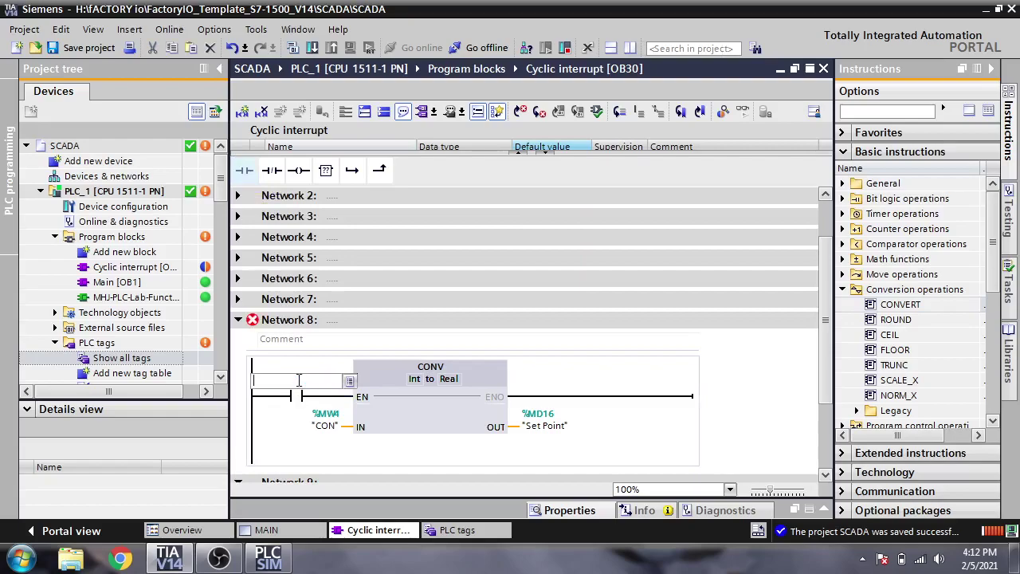
{"action": "type", "text": "Manual\""}
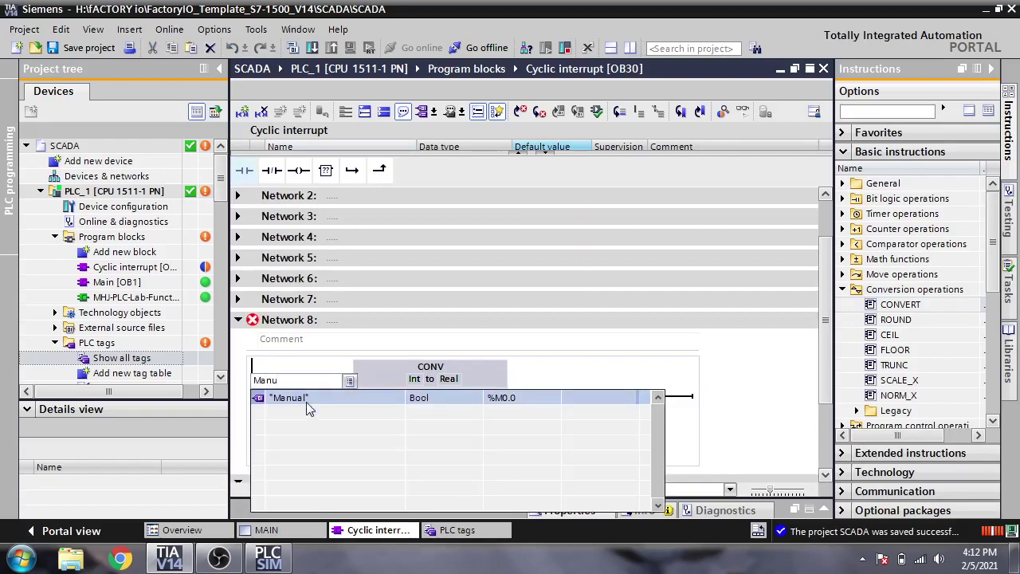
{"action": "left_click", "coordinate": [307, 403]}
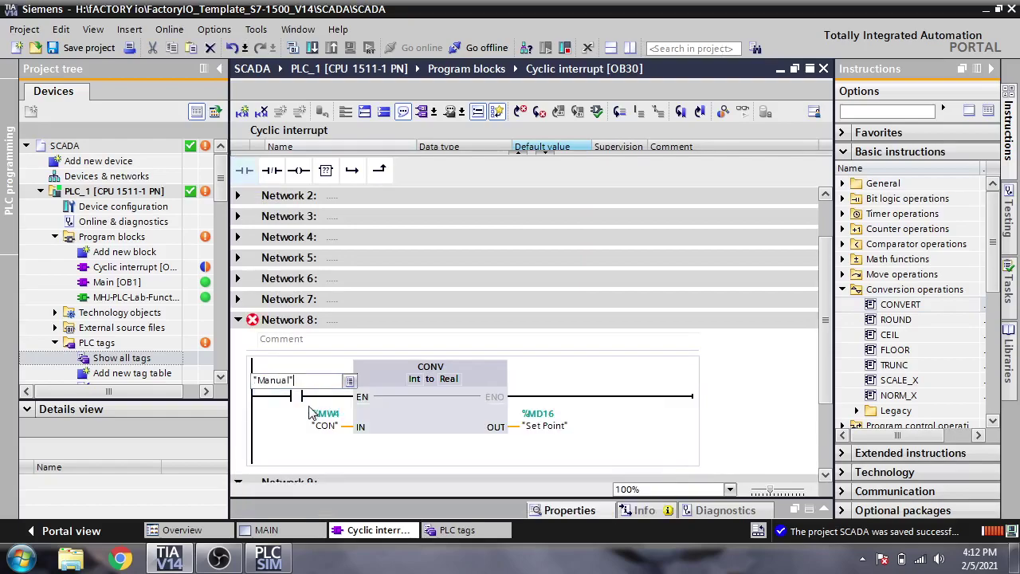
Step: Compile the PLC program and download it to the simulated PLC_1
{"action": "left_click", "coordinate": [294, 48]}
{"action": "left_click", "coordinate": [312, 47]}
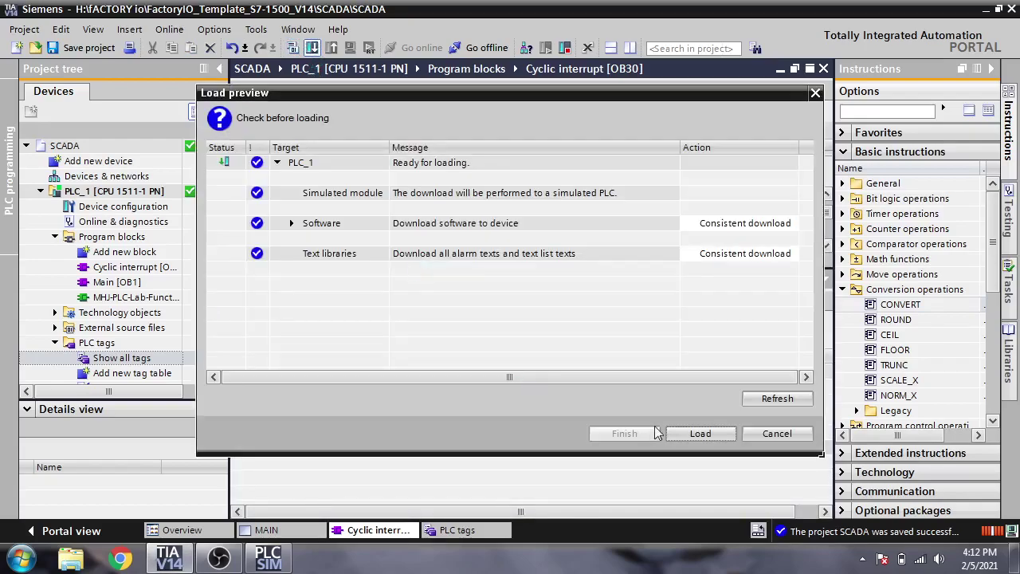
{"action": "left_click", "coordinate": [700, 432]}
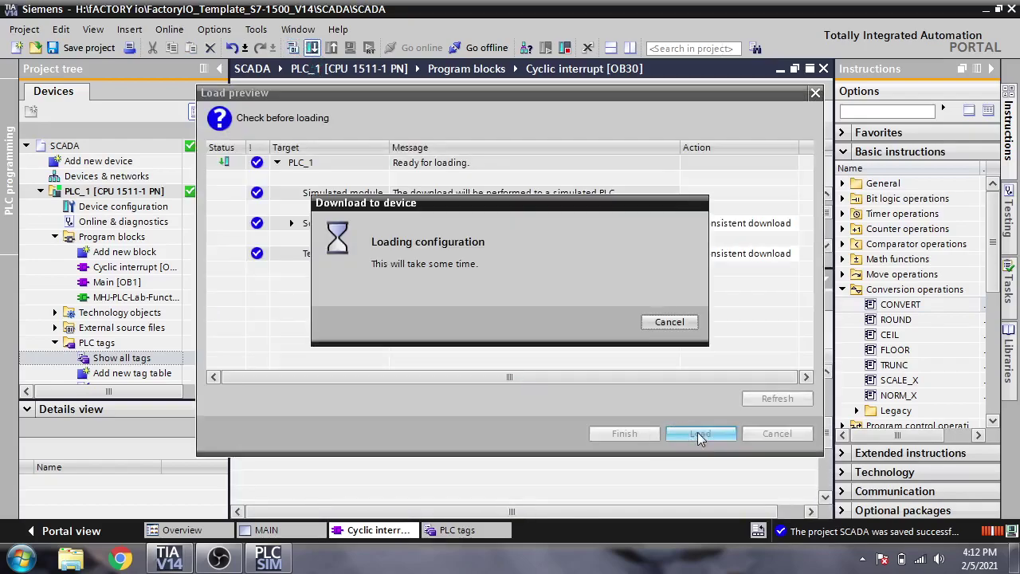
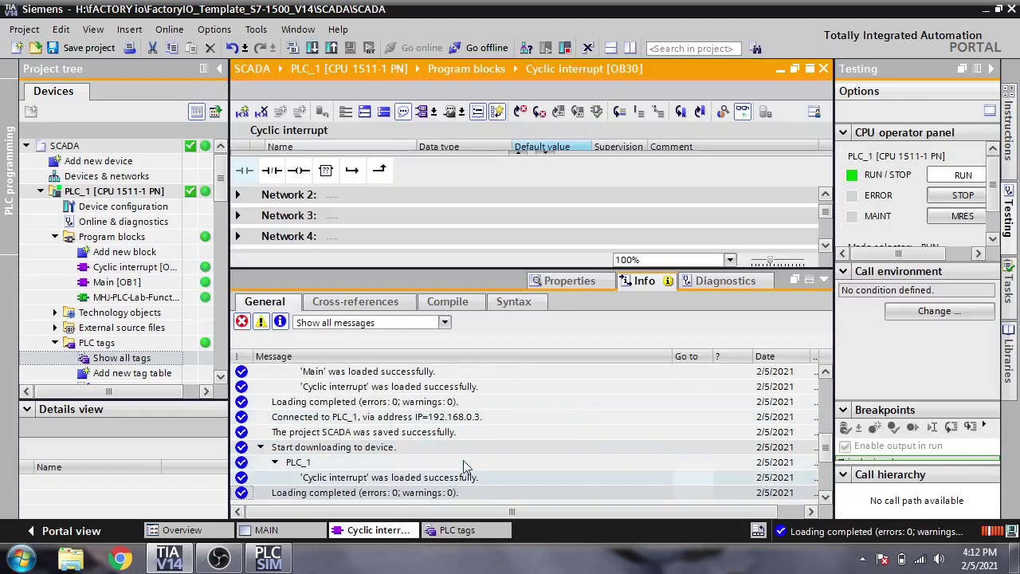
Step: Assign the CON tag from the PLC's standard variable table as the process tag of the slider on the MAIN screen
{"action": "left_click", "coordinate": [322, 530]}
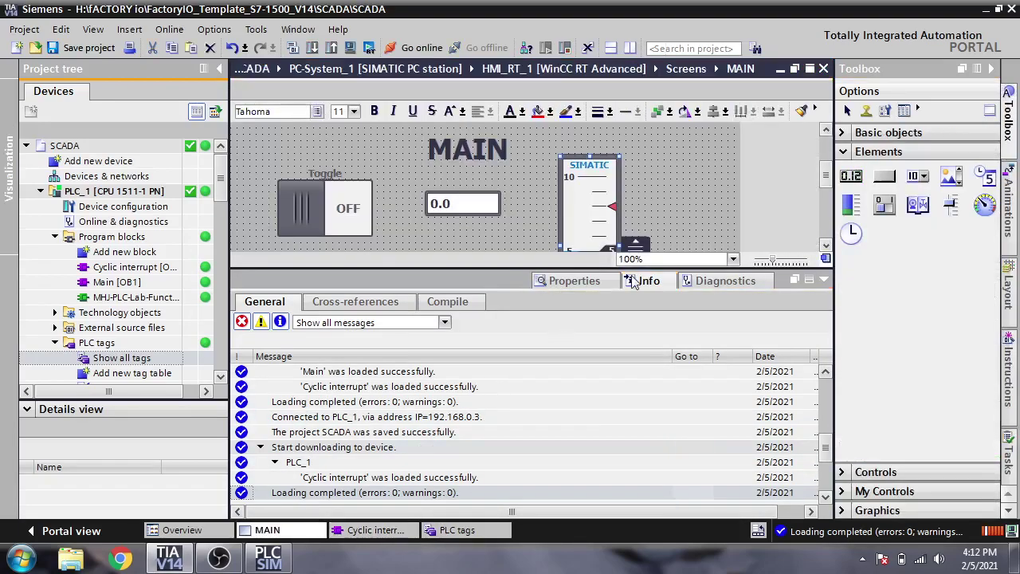
{"action": "left_click", "coordinate": [823, 279]}
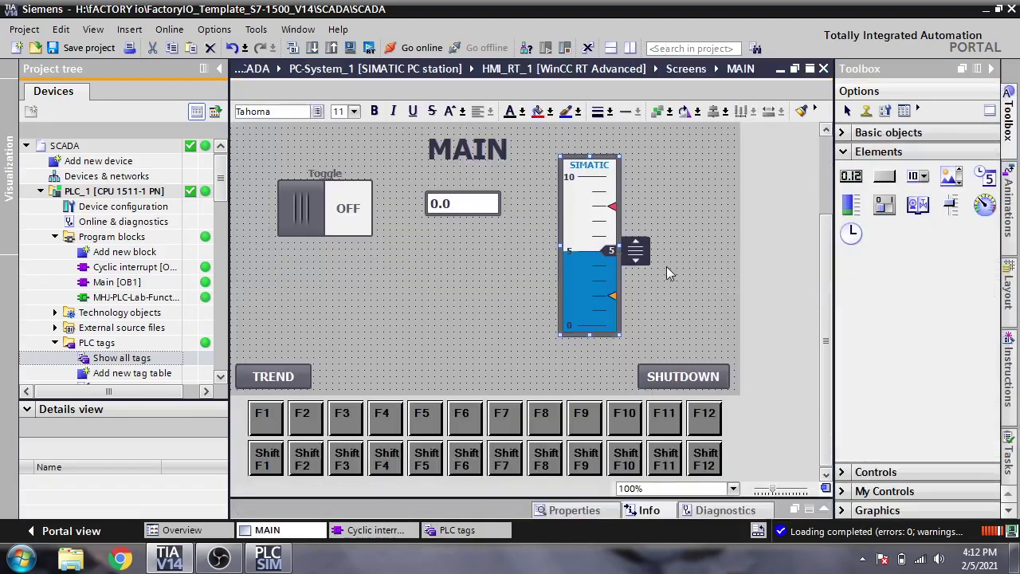
{"action": "double_click", "coordinate": [598, 232]}
{"action": "left_click", "coordinate": [798, 407]}
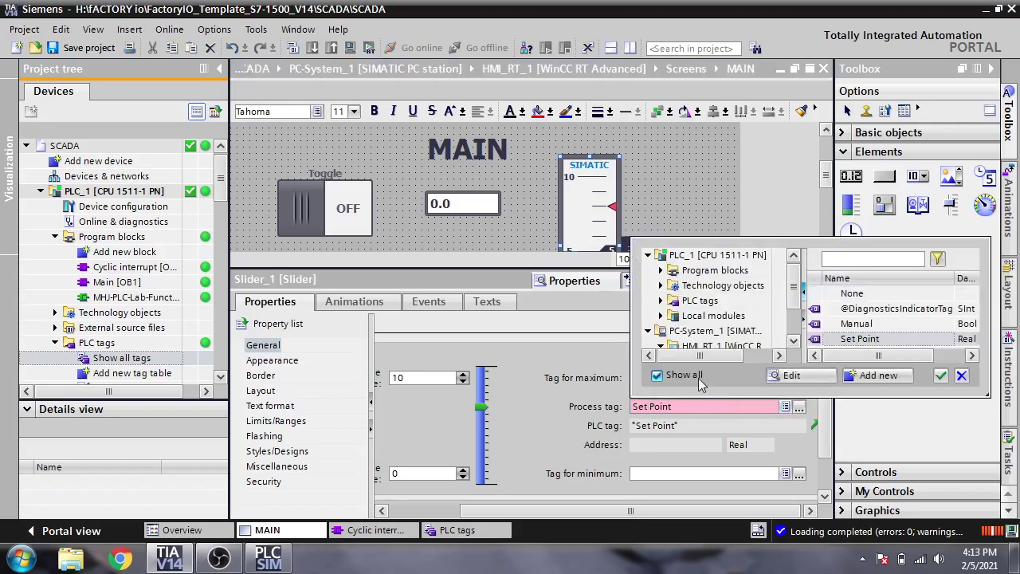
{"action": "left_click", "coordinate": [661, 301]}
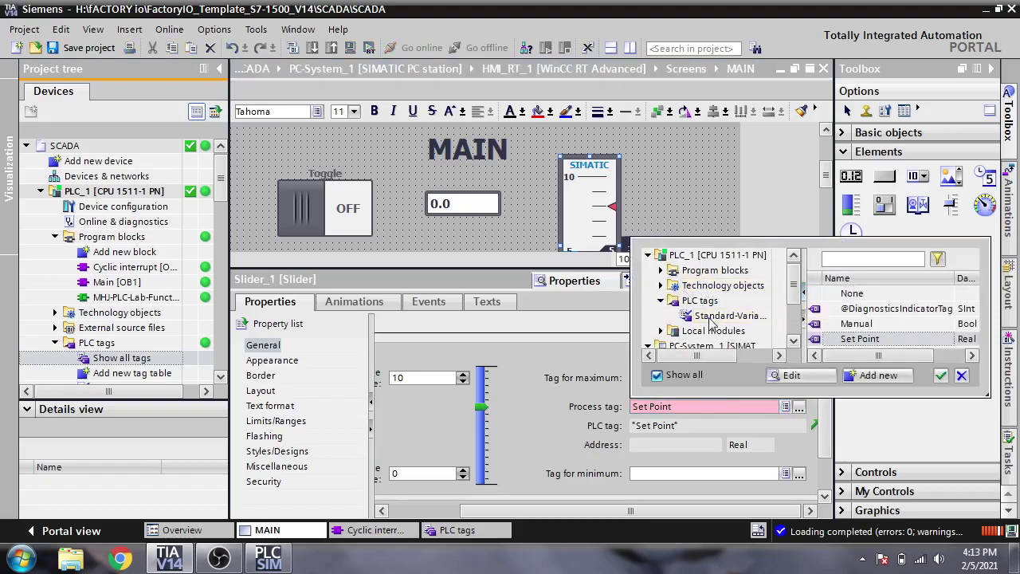
{"action": "left_click", "coordinate": [714, 315]}
{"action": "left_click", "coordinate": [905, 323]}
{"action": "double_click", "coordinate": [905, 324]}
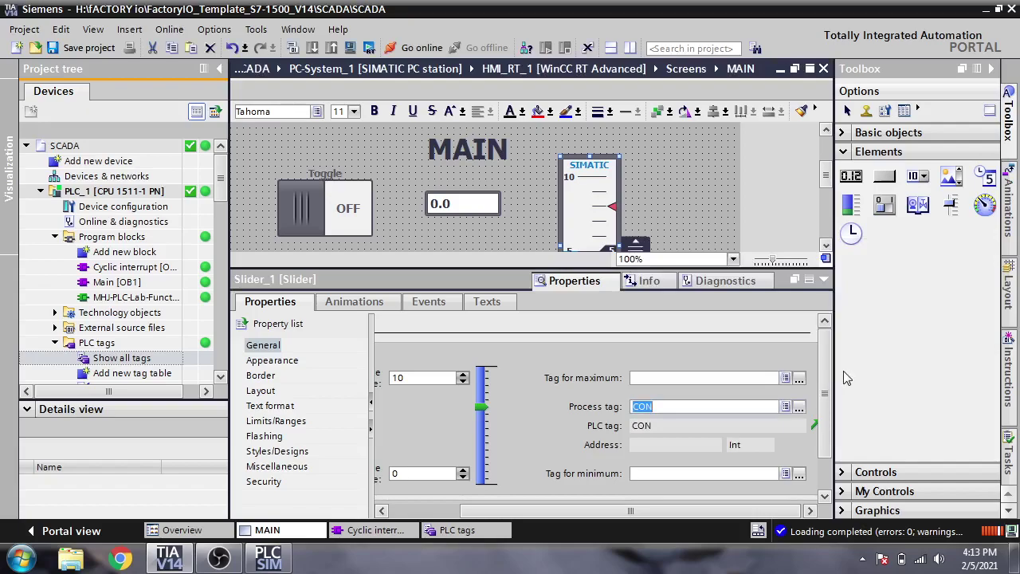
{"action": "left_click", "coordinate": [673, 215]}
{"action": "left_click", "coordinate": [824, 280]}
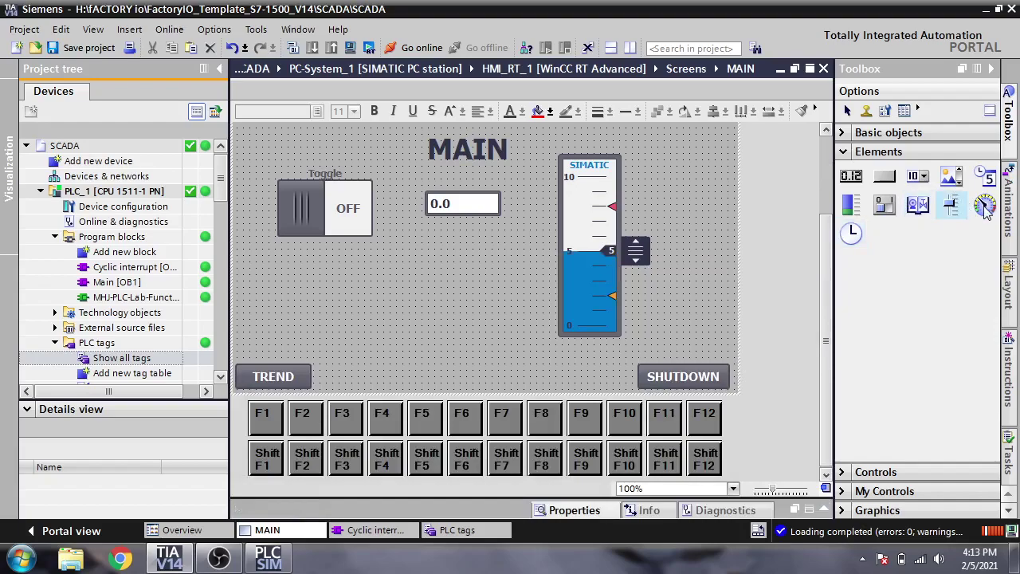
Step: Place a gauge below the 0.0 value field on the MAIN screen and set its maximum scale value to 10
{"action": "left_click_drag", "start_coordinate": [986, 206], "coordinate": [431, 306]}
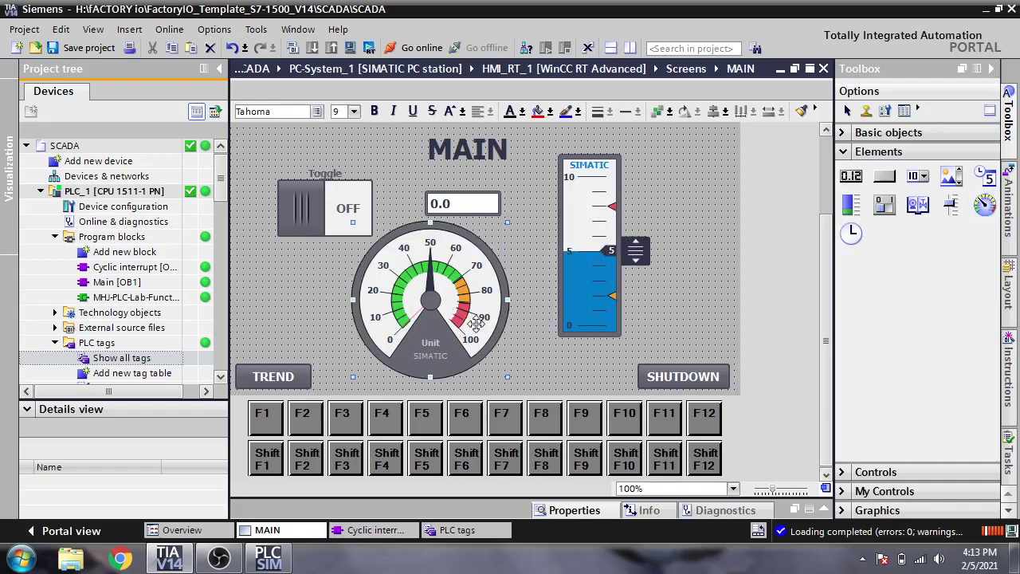
{"action": "double_click", "coordinate": [466, 316]}
{"action": "left_click", "coordinate": [508, 377]}
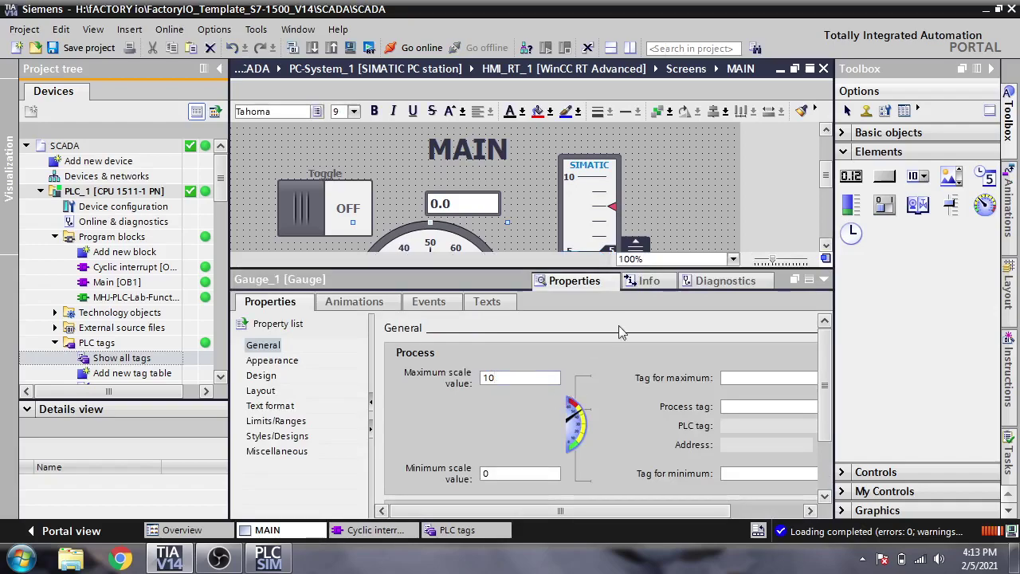
Step: Assign the Set Point tag from the PLC's standard variable table as the gauge's process tag
{"action": "left_click_drag", "start_coordinate": [612, 514], "coordinate": [683, 514]}
{"action": "left_click", "coordinate": [797, 407]}
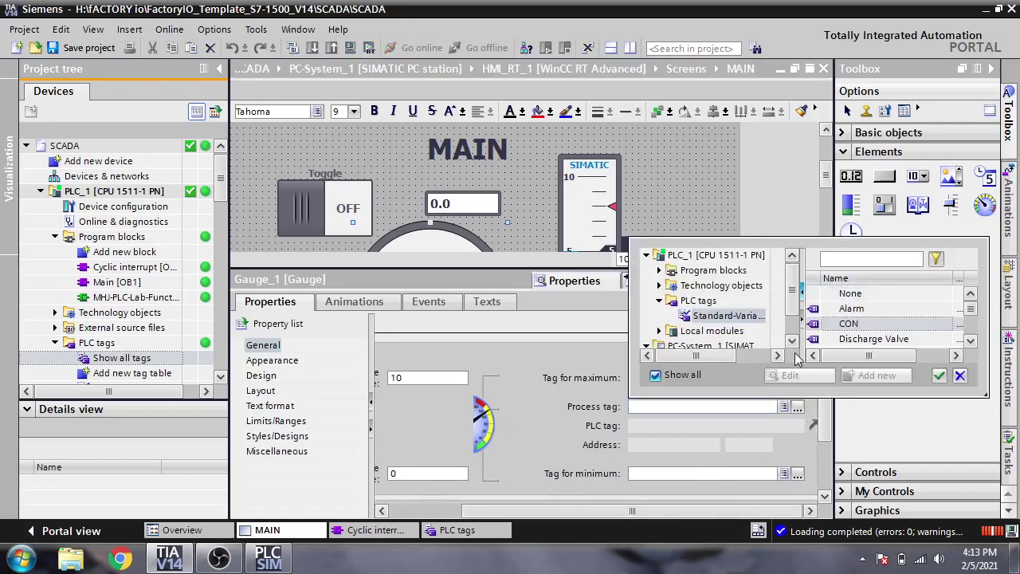
{"action": "left_click_drag", "start_coordinate": [969, 316], "coordinate": [969, 330]}
{"action": "double_click", "coordinate": [916, 341]}
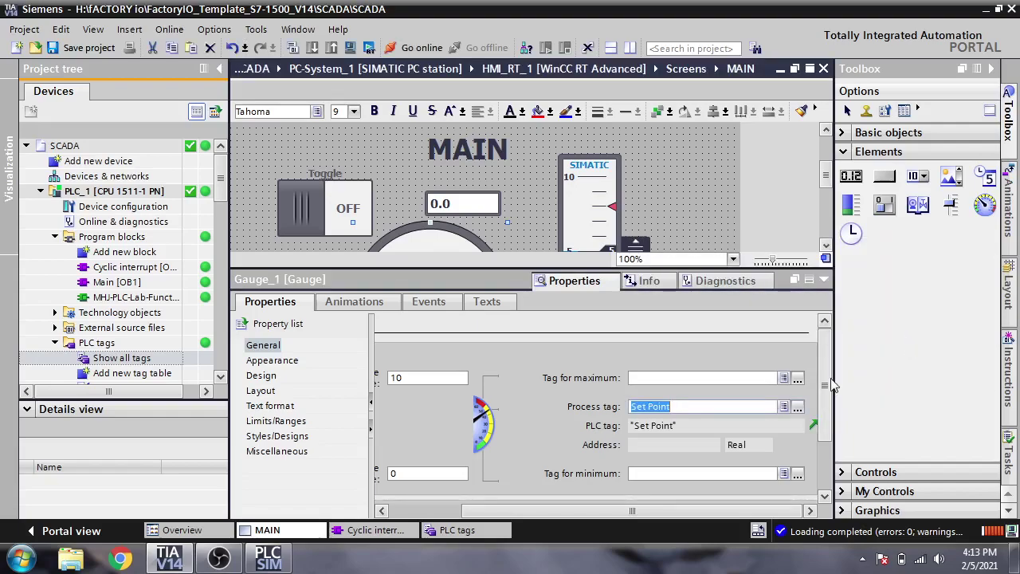
Step: Review the gauge's general, appearance and design settings
{"action": "left_click_drag", "start_coordinate": [669, 512], "coordinate": [584, 508]}
{"action": "left_click", "coordinate": [291, 361]}
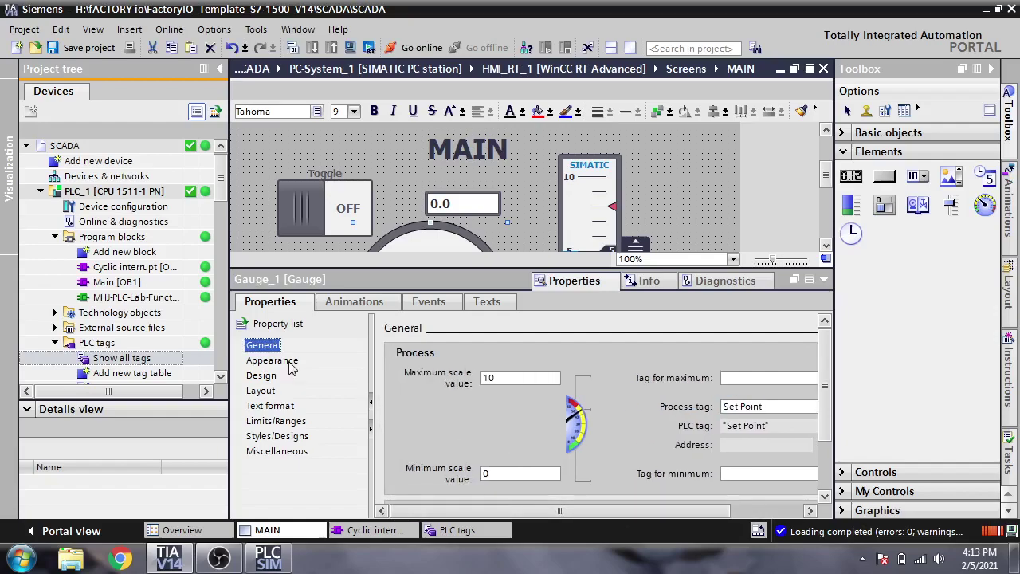
{"action": "scroll", "coordinate": [756, 393], "scroll_direction": "down", "scroll_amount": 3}
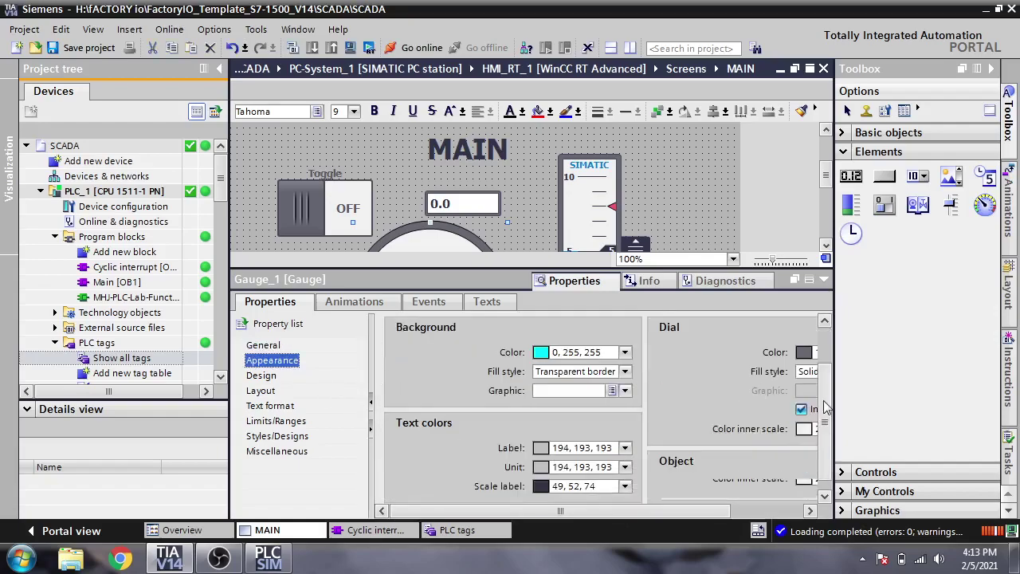
{"action": "left_click", "coordinate": [261, 376]}
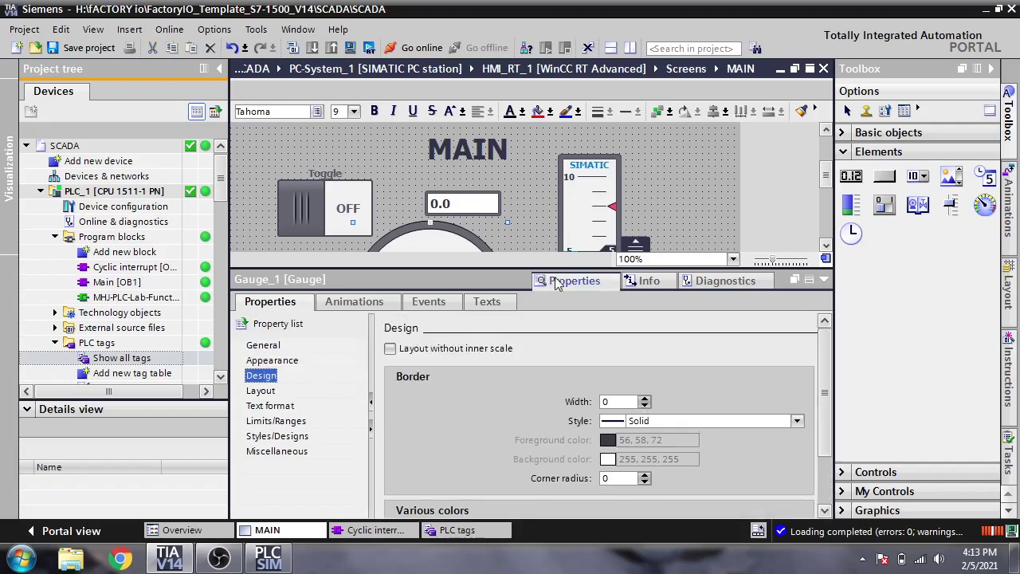
{"action": "left_click", "coordinate": [822, 279]}
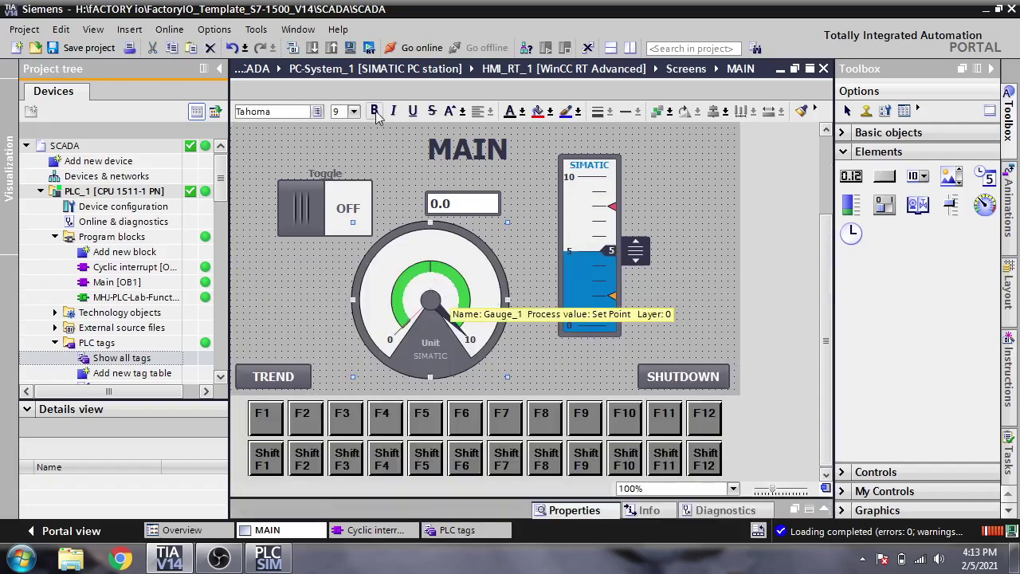
Step: Save the project and place a symbolic I/O field beside the slider on the MAIN screen
{"action": "left_click", "coordinate": [83, 48]}
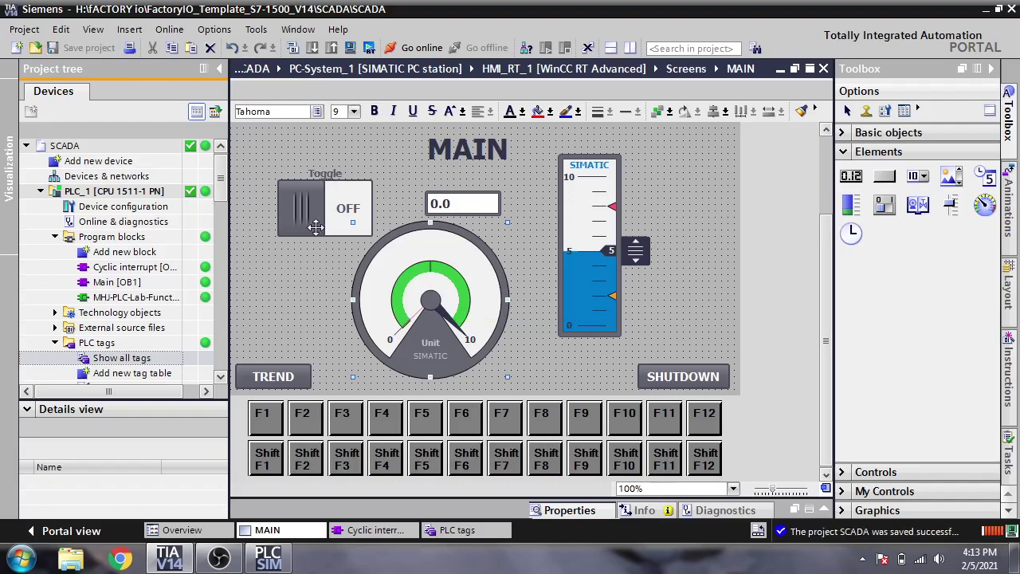
{"action": "left_click_drag", "start_coordinate": [918, 176], "coordinate": [681, 206]}
Step: Create a new text list in the Text and graphic lists of HMI_RT_1
{"action": "scroll", "coordinate": [225, 252], "scroll_direction": "down", "scroll_amount": 5}
{"action": "scroll", "coordinate": [226, 252], "scroll_direction": "down", "scroll_amount": 7}
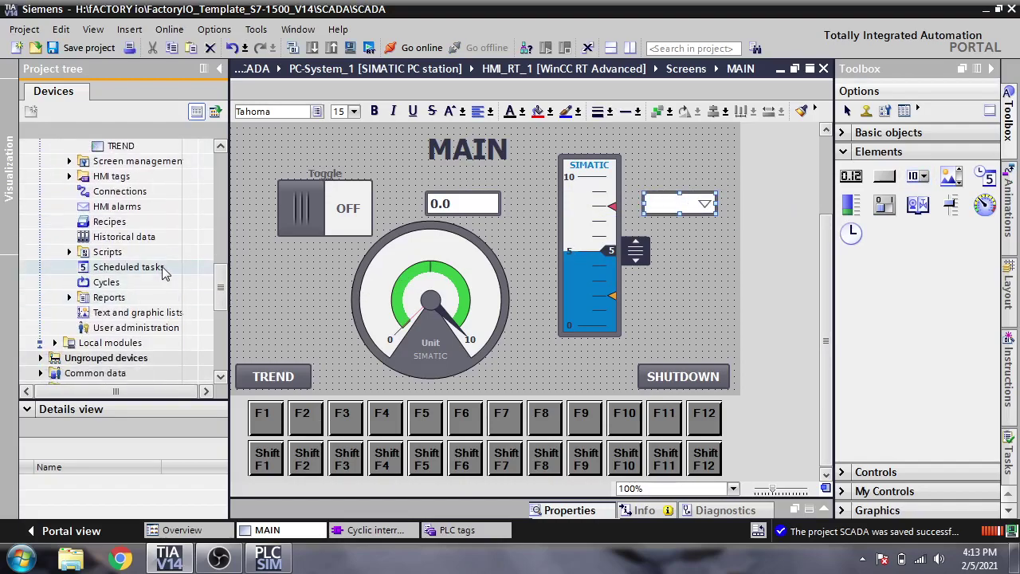
{"action": "double_click", "coordinate": [137, 313]}
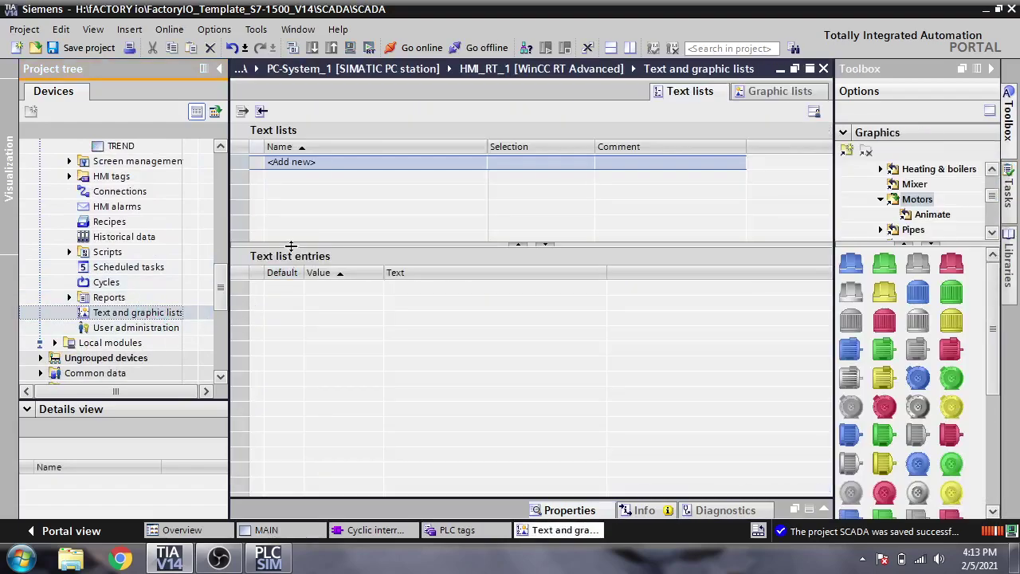
{"action": "double_click", "coordinate": [332, 163]}
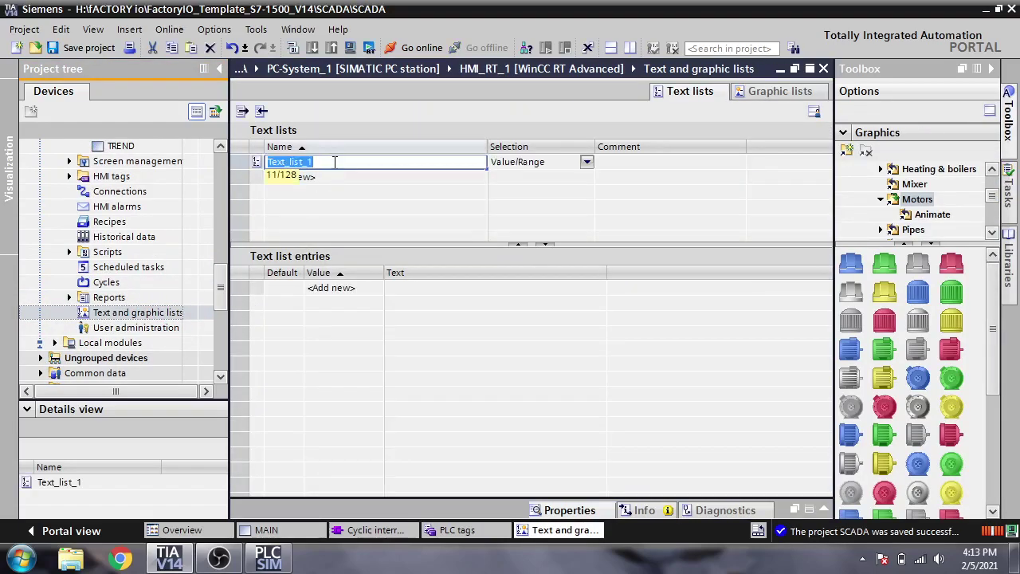
Step: Add the value ranges 0 - 1, 2 - 3, 4 - 5, 6 - 7 and 8 - 9 as entries of Text_list_1
{"action": "double_click", "coordinate": [359, 287]}
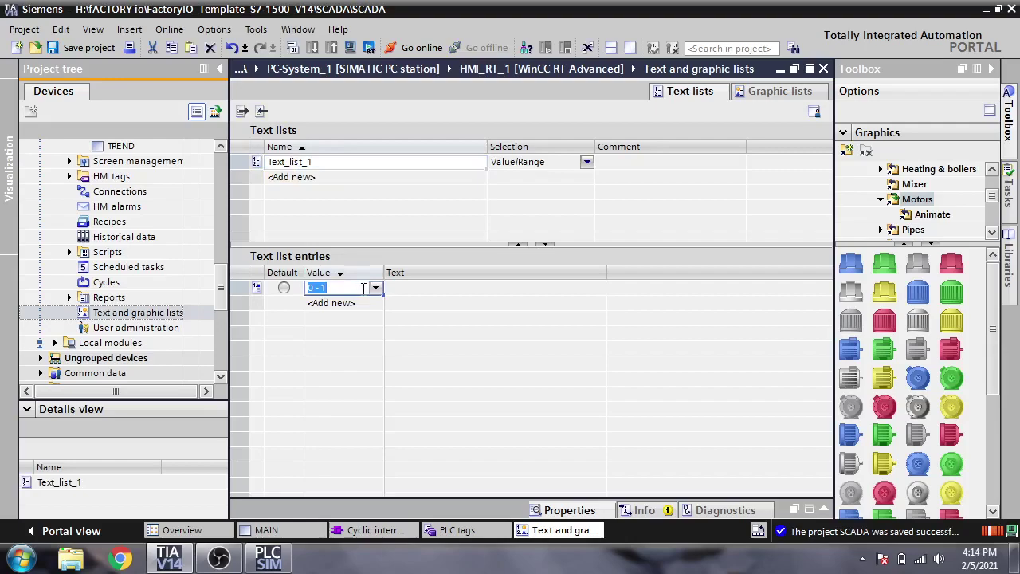
{"action": "left_click", "coordinate": [343, 288]}
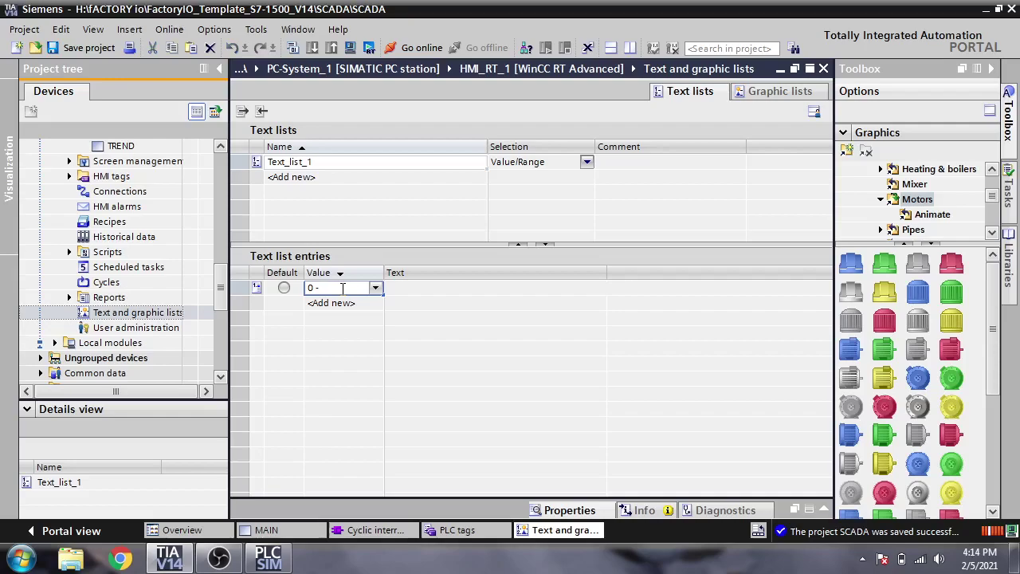
{"action": "double_click", "coordinate": [343, 303]}
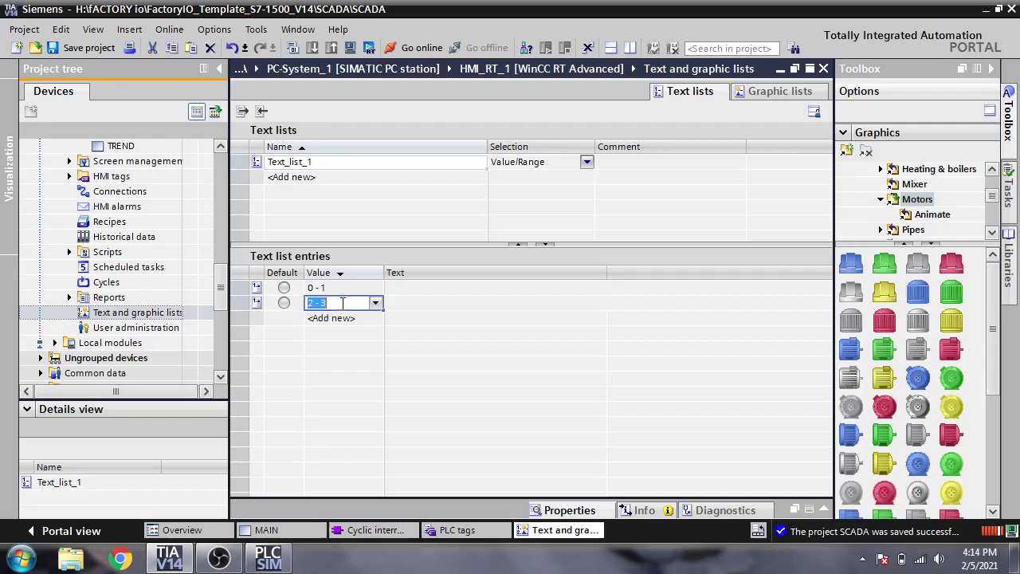
{"action": "double_click", "coordinate": [346, 317]}
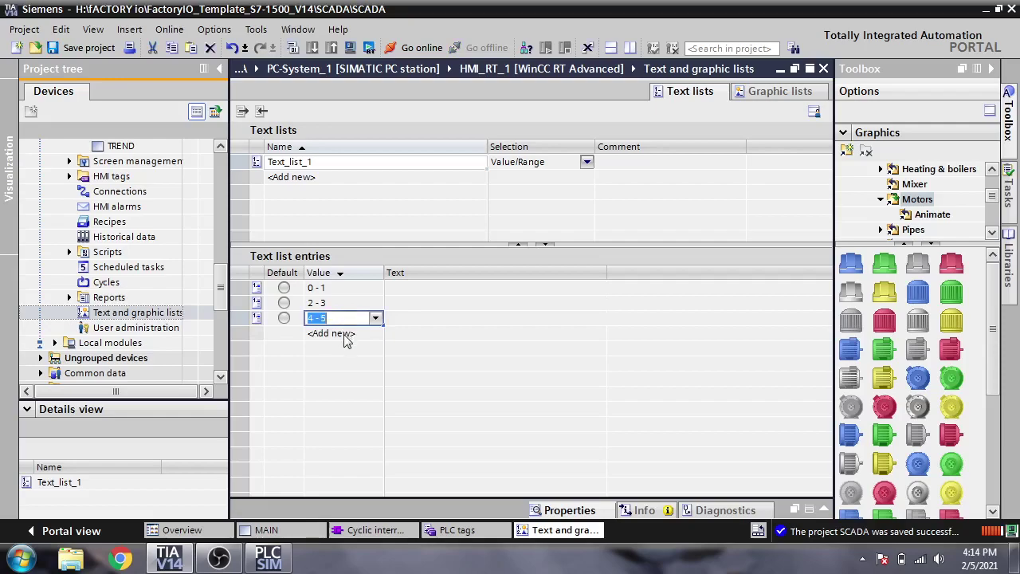
{"action": "double_click", "coordinate": [347, 333]}
{"action": "double_click", "coordinate": [347, 349]}
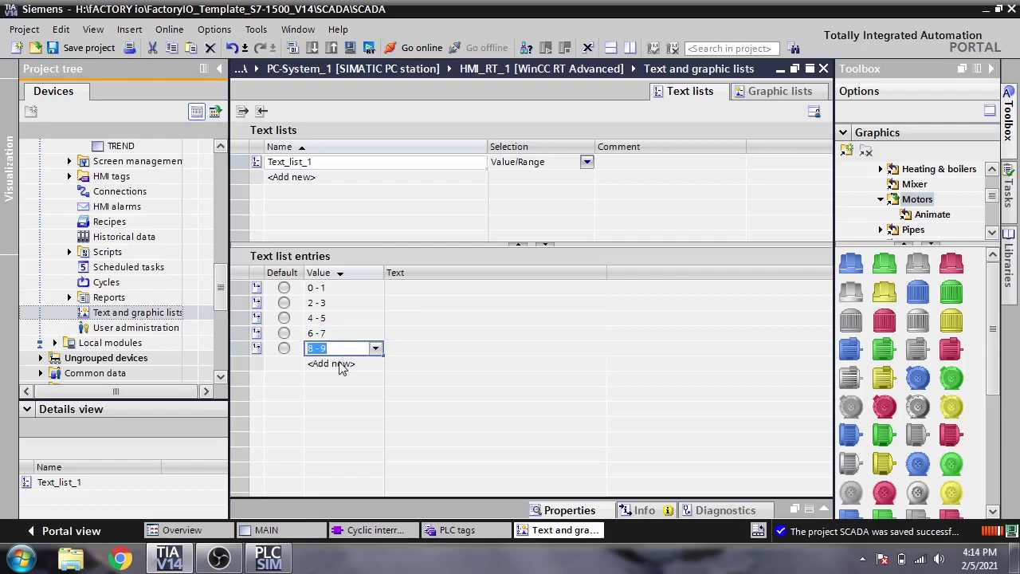
{"action": "left_click", "coordinate": [413, 291]}
Step: Add a sixth entry to Text_list_1 with the single value 10
{"action": "double_click", "coordinate": [350, 364]}
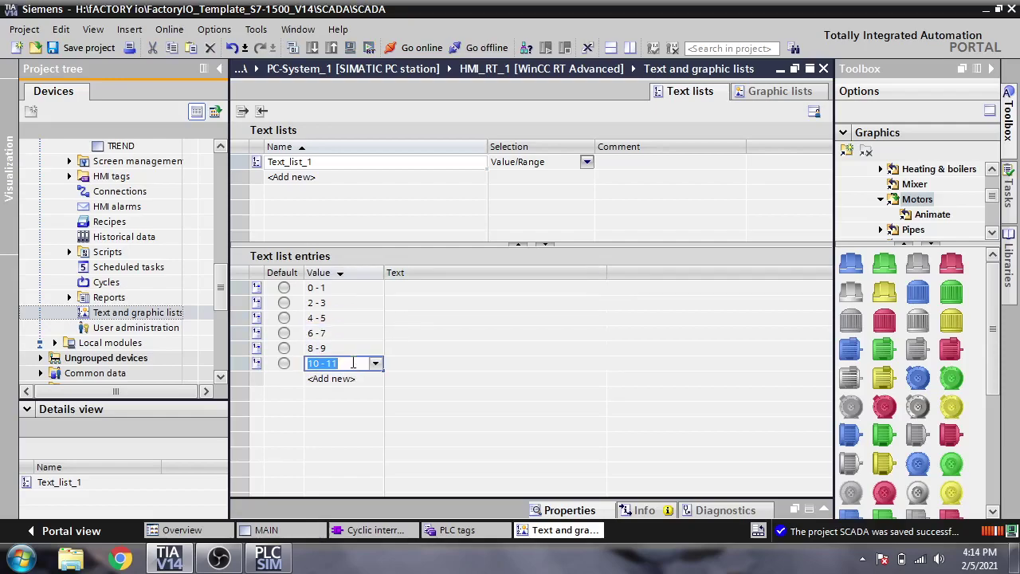
{"action": "left_click_drag", "start_coordinate": [351, 364], "coordinate": [324, 351]}
{"action": "key", "text": "BackSpace"}
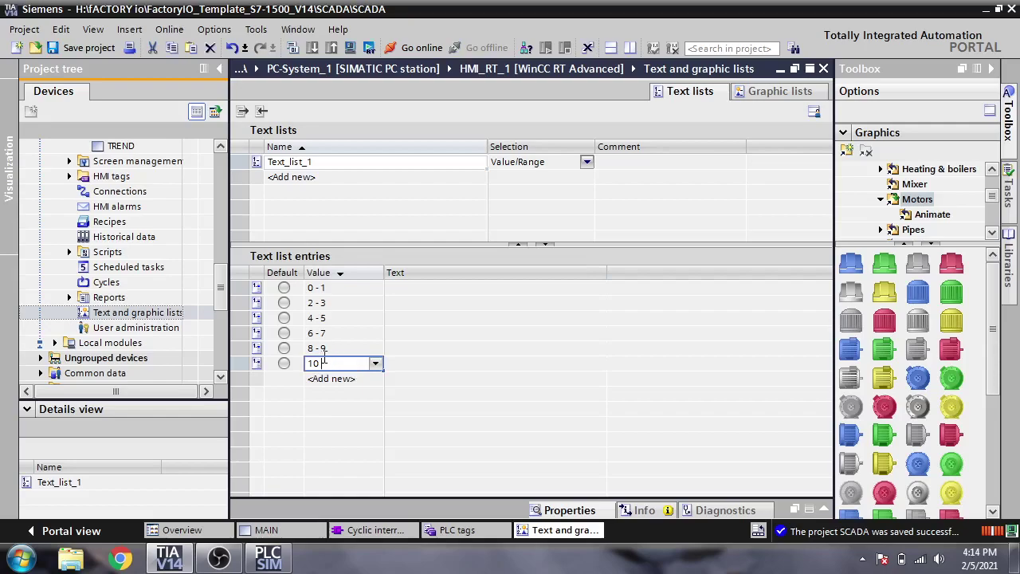
{"action": "left_click", "coordinate": [323, 348]}
{"action": "left_click", "coordinate": [375, 349]}
{"action": "left_click", "coordinate": [406, 296]}
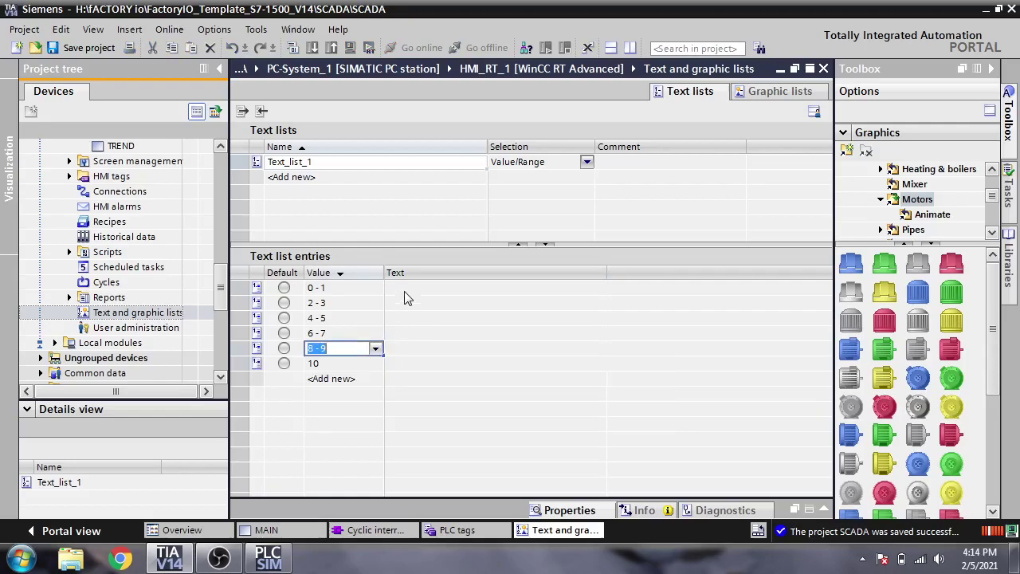
Step: Enter the text ONE for the 0 - 1 entry and 2 & 3 for the 2 - 3 entry
{"action": "left_click", "coordinate": [415, 288]}
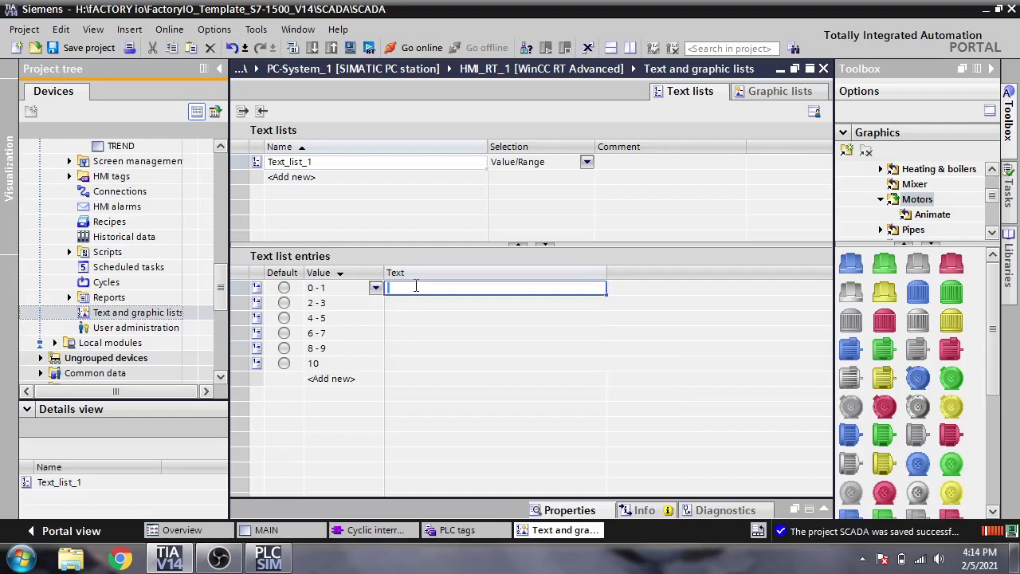
{"action": "type", "text": "ON"}
{"action": "key", "text": "Return"}
{"action": "left_click", "coordinate": [405, 289]}
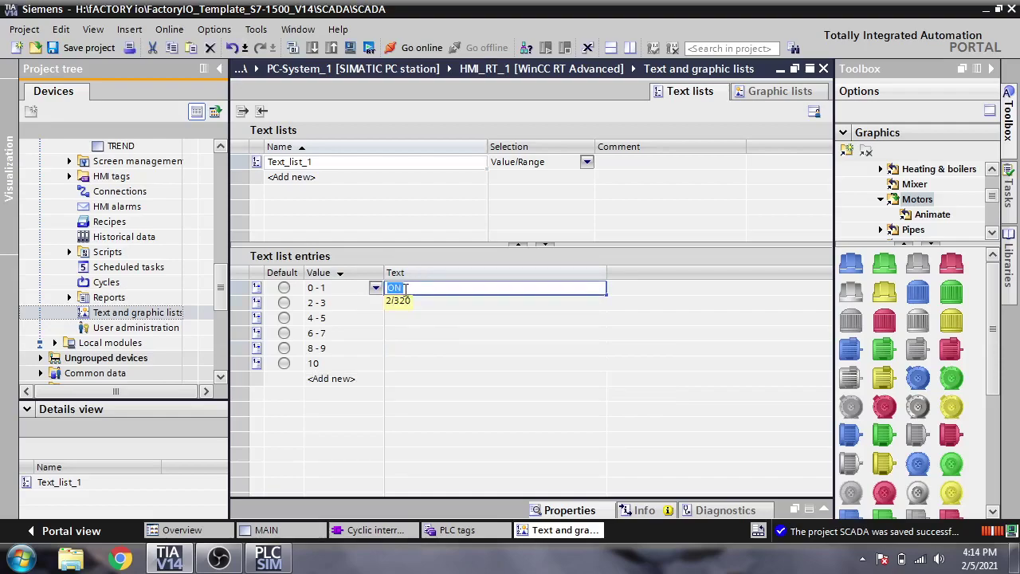
{"action": "type", "text": "O"}
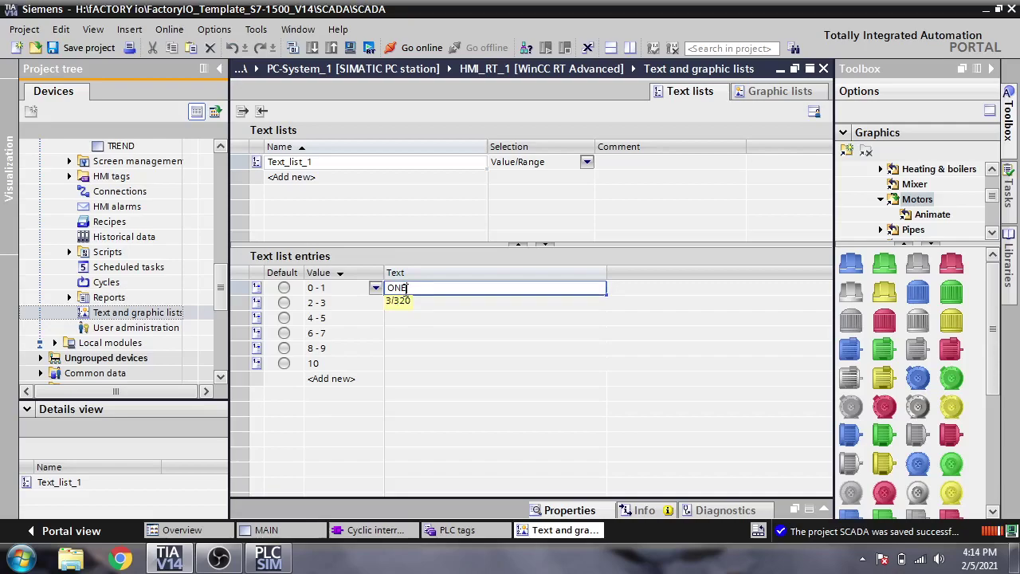
{"action": "left_click", "coordinate": [413, 308]}
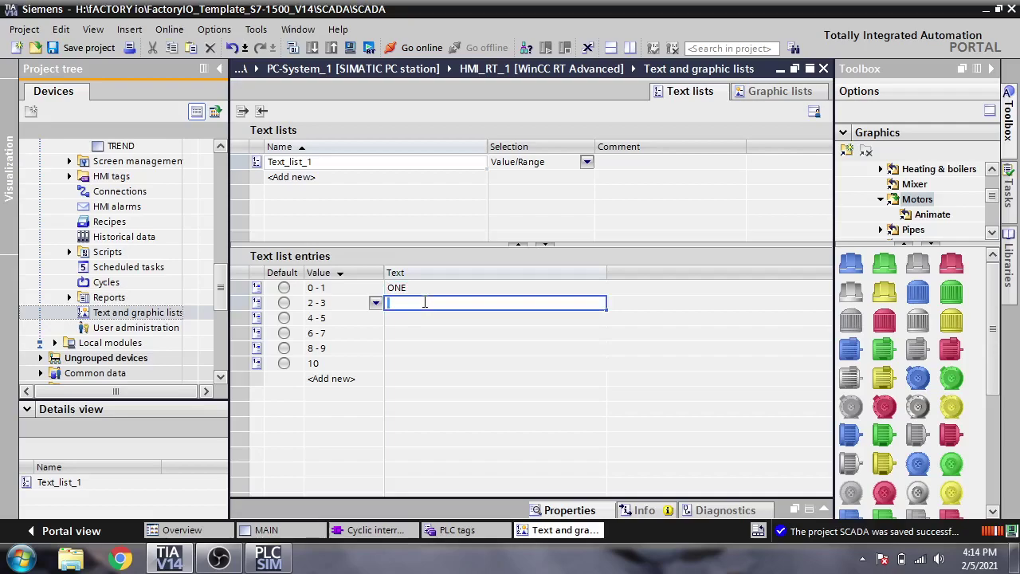
{"action": "type", "text": "2 &"}
{"action": "key", "text": "Return"}
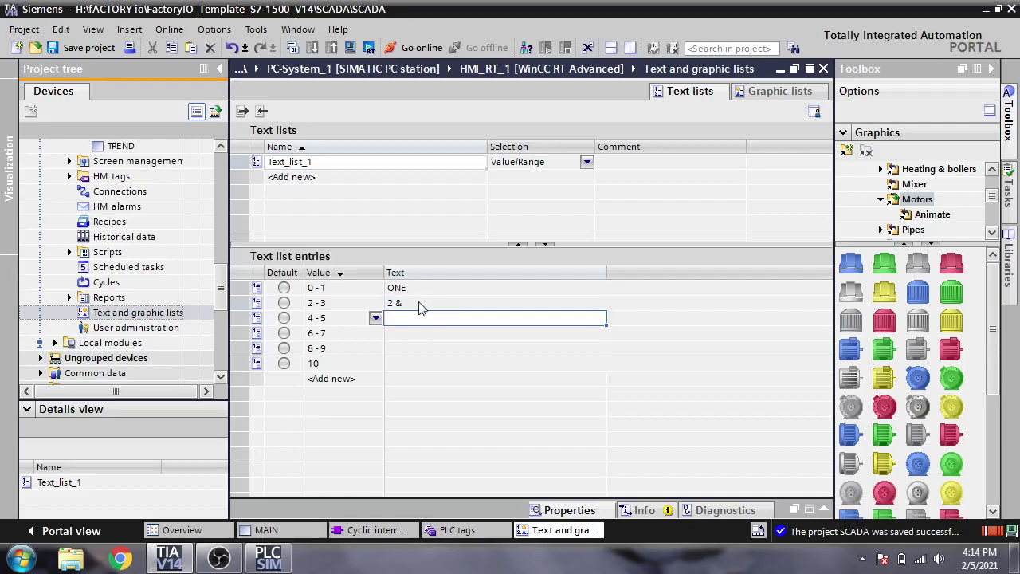
{"action": "left_click", "coordinate": [420, 303]}
{"action": "left_click", "coordinate": [420, 303]}
{"action": "type", "text": "3"}
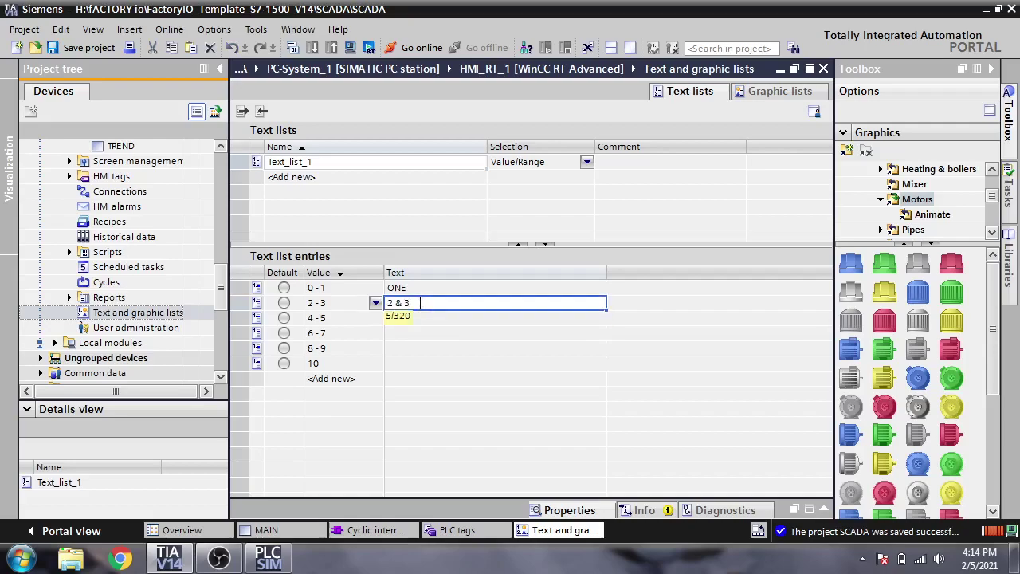
Step: Enter the text 4 & 5 for the 4 - 5 entry and 6 & 7 for the 6 - 7 entry
{"action": "left_click", "coordinate": [420, 317]}
{"action": "type", "text": "4 & 5"}
{"action": "key", "text": "Return"}
{"action": "type", "text": "6 & 7"}
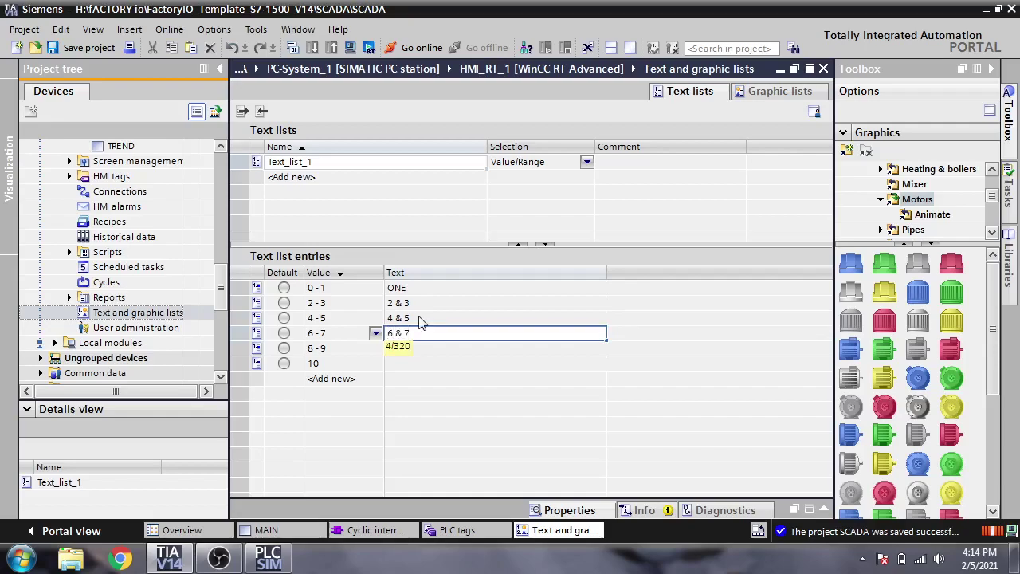
{"action": "key", "text": "Return"}
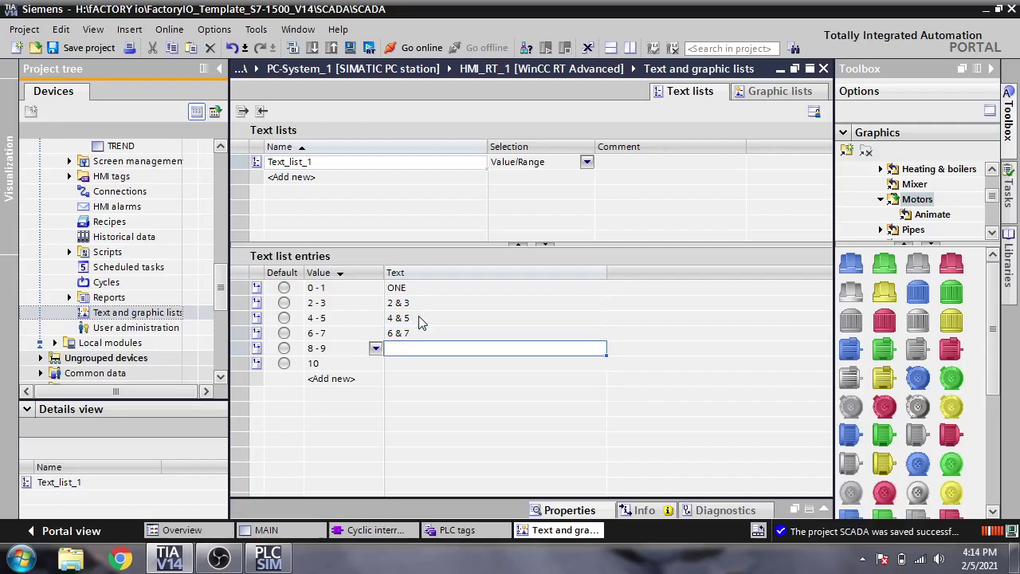
Step: Enter the text 8 & 9 for the 8 - 9 entry and 10 value for the entry with value 10
{"action": "type", "text": "*"}
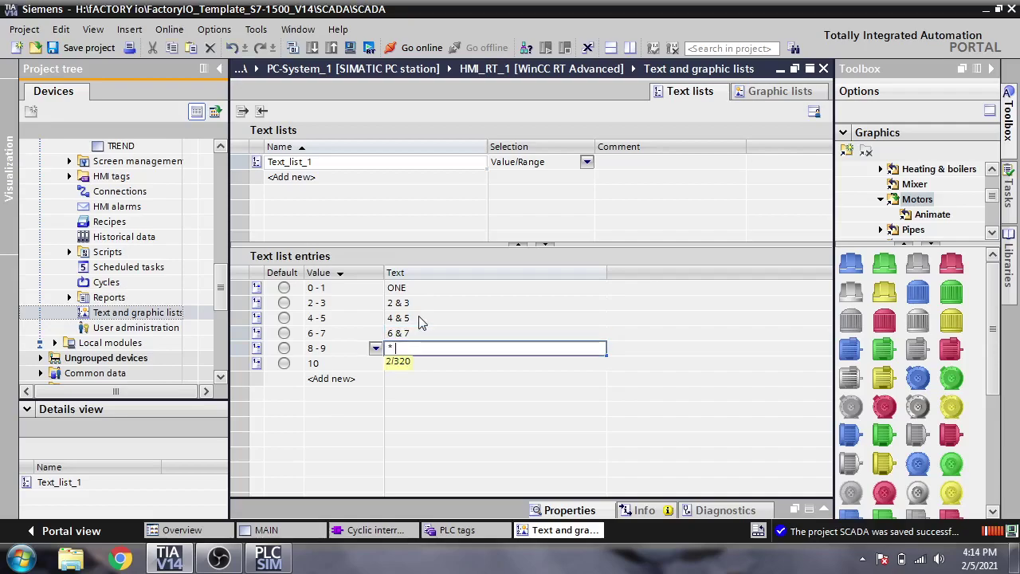
{"action": "type", "text": " & 9"}
{"action": "left_click", "coordinate": [407, 380]}
{"action": "left_click", "coordinate": [419, 363]}
{"action": "type", "text": "10"}
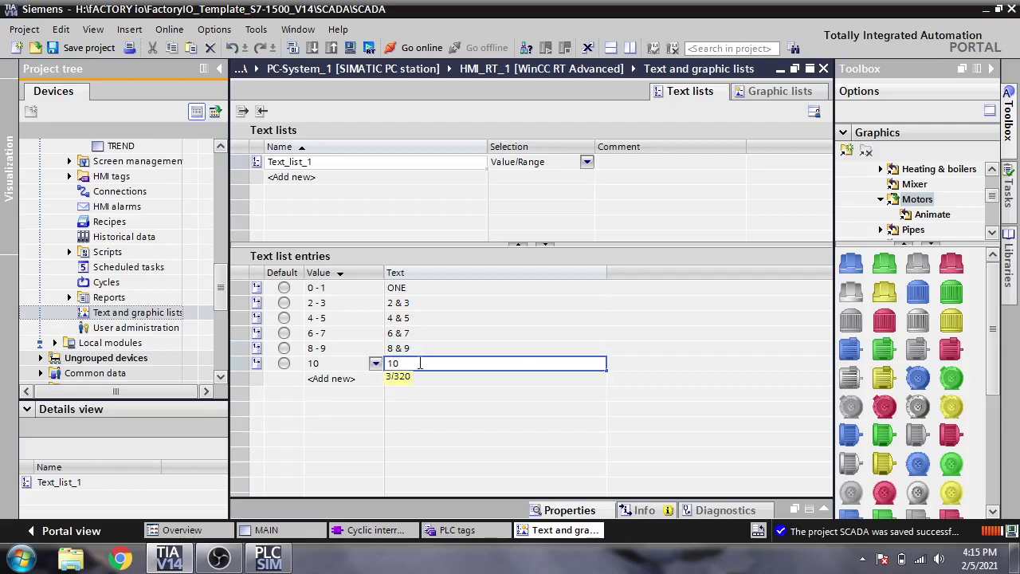
{"action": "type", "text": " value"}
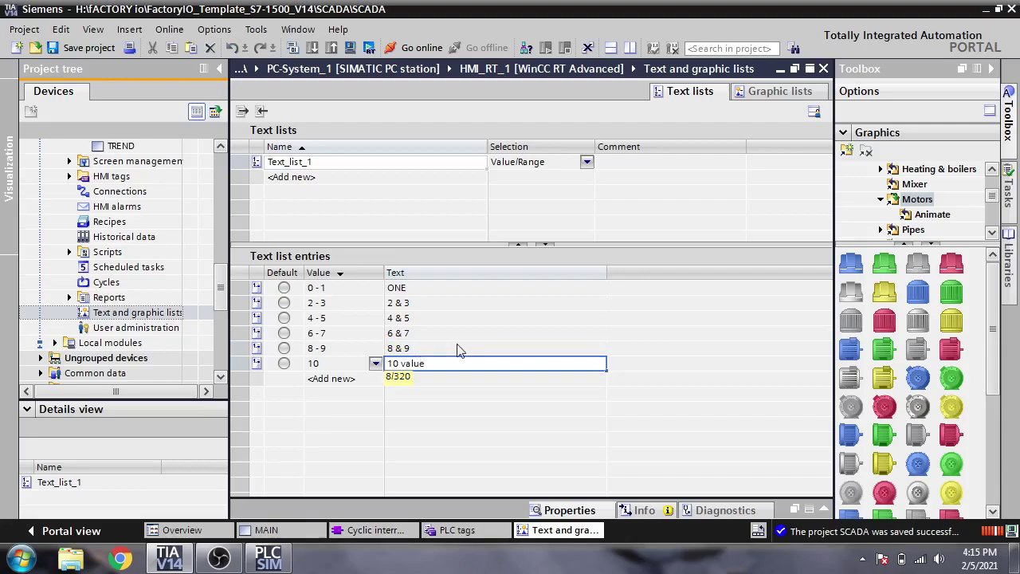
{"action": "left_click", "coordinate": [455, 347]}
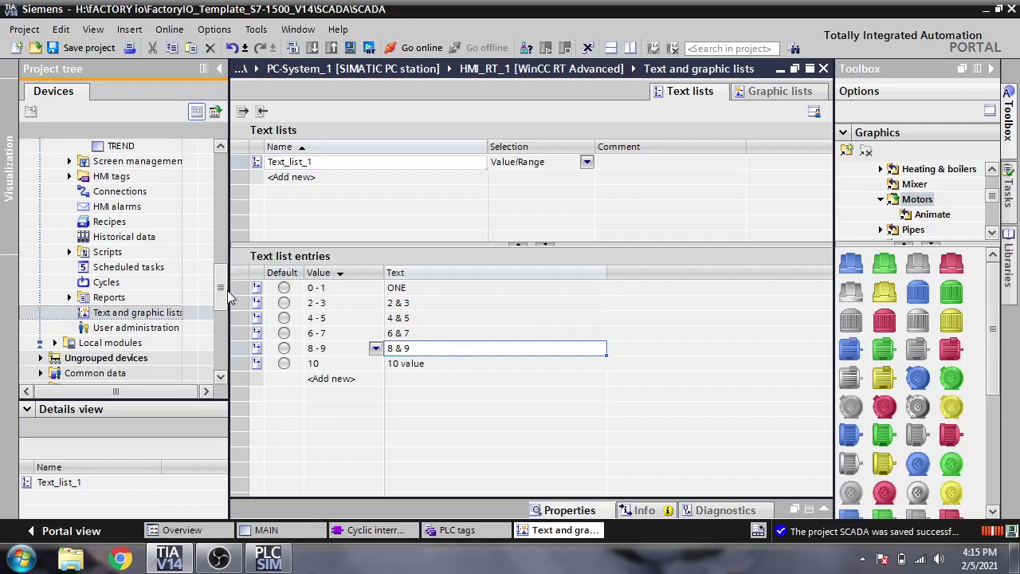
Step: Assign Text_list_1 as the text list of the symbolic I/O field on the MAIN screen
{"action": "left_click", "coordinate": [311, 532]}
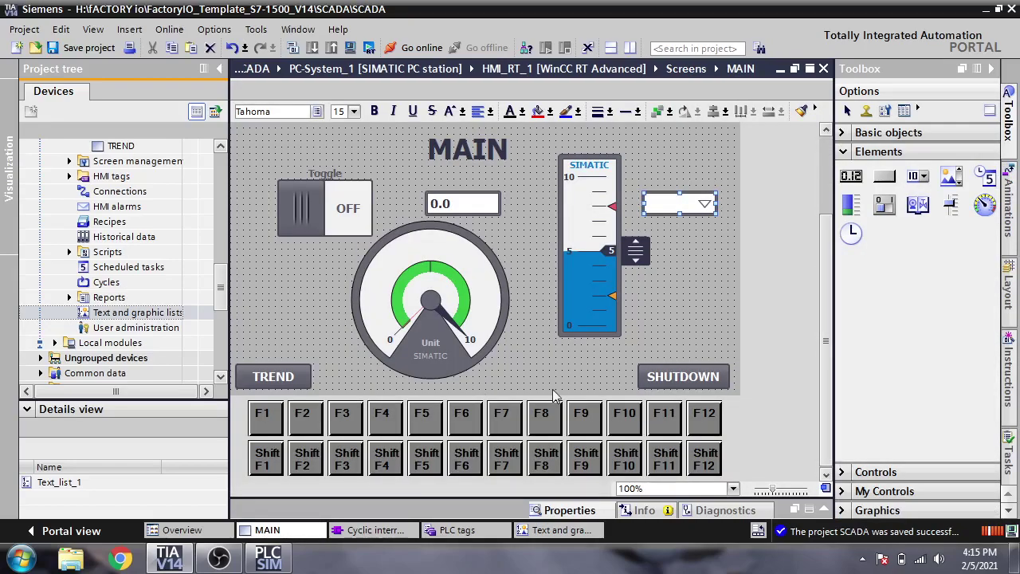
{"action": "double_click", "coordinate": [680, 203]}
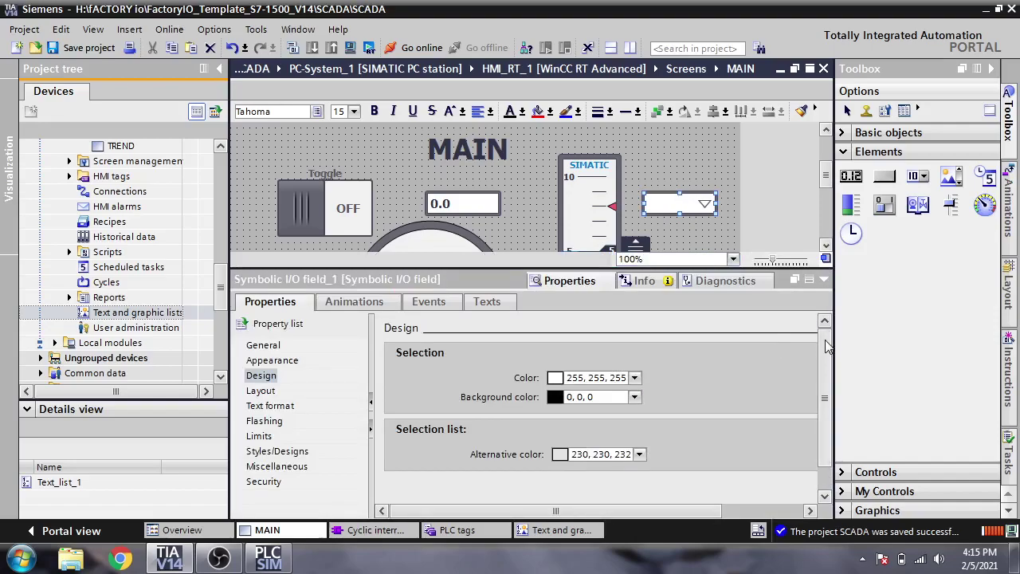
{"action": "left_click", "coordinate": [269, 346]}
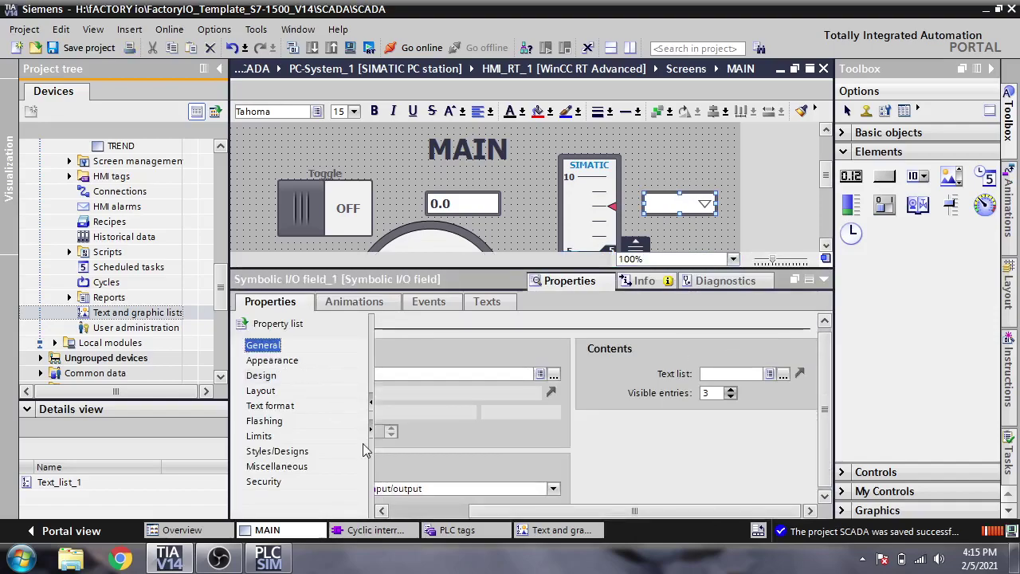
{"action": "mouse_move", "coordinate": [635, 510]}
{"action": "left_mouse_down"}
{"action": "mouse_move", "coordinate": [578, 510]}
{"action": "mouse_move", "coordinate": [636, 510]}
{"action": "left_mouse_up"}
{"action": "left_click", "coordinate": [782, 375]}
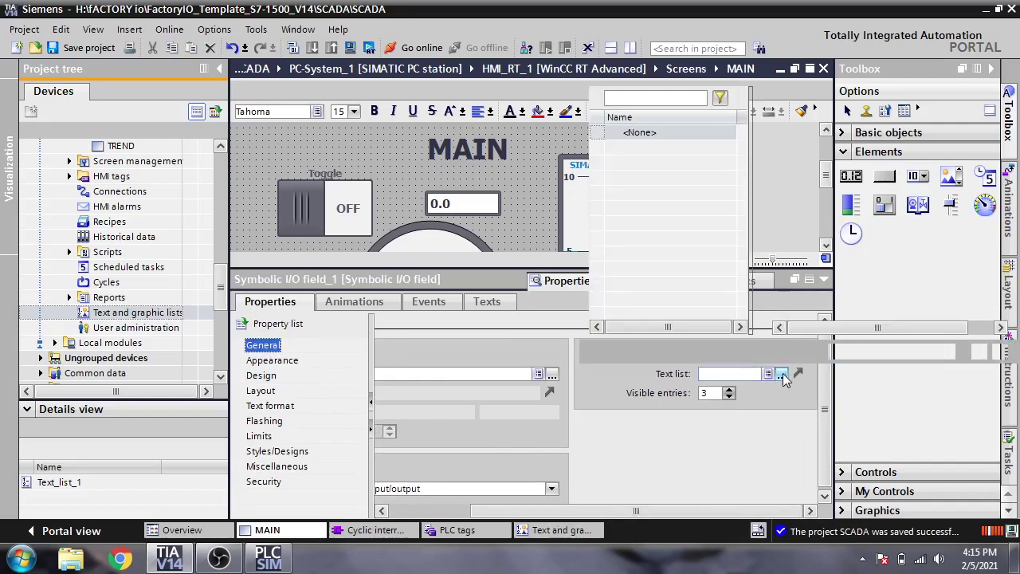
{"action": "double_click", "coordinate": [646, 148]}
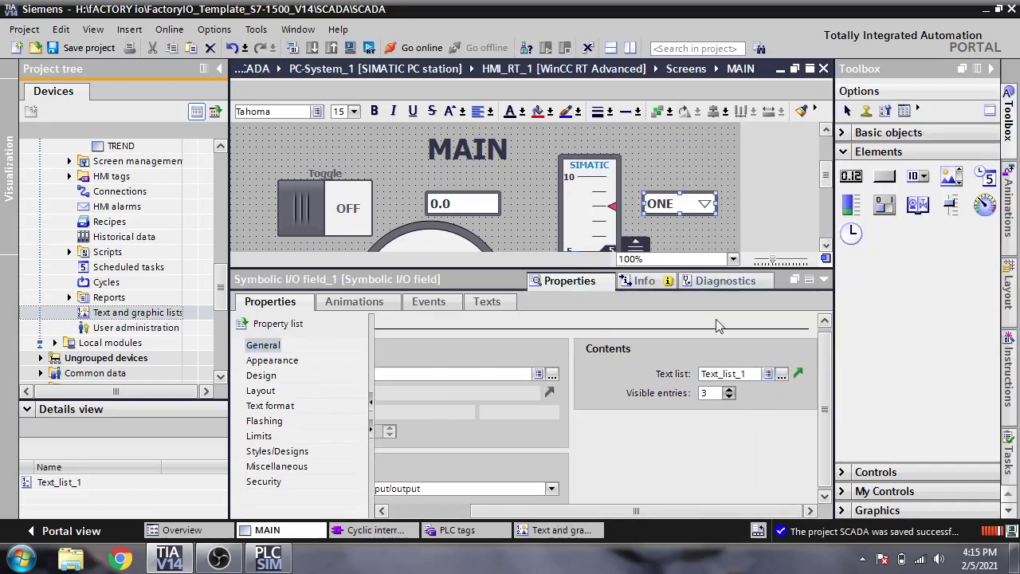
Step: Assign the CON tag from the PLC's standard variable table as the symbolic I/O field's process tag
{"action": "left_click_drag", "start_coordinate": [569, 514], "coordinate": [497, 514]}
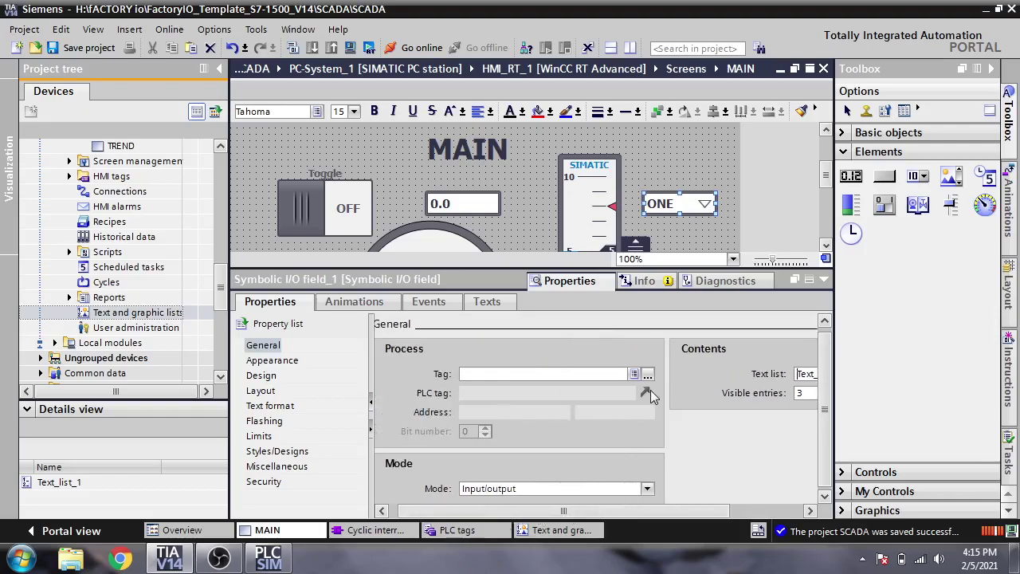
{"action": "left_click", "coordinate": [647, 374]}
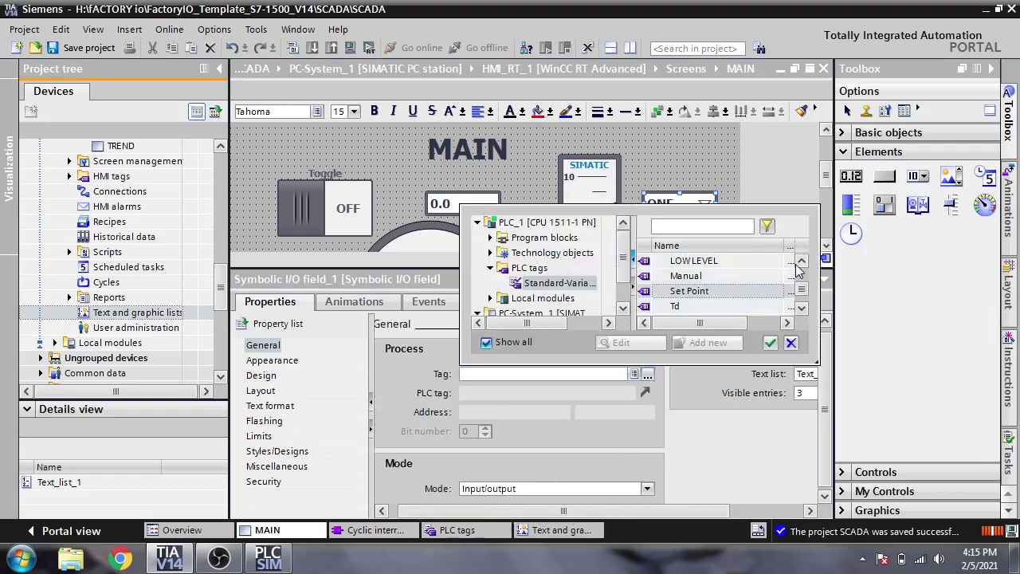
{"action": "scroll", "coordinate": [800, 272], "scroll_direction": "up", "scroll_amount": 5}
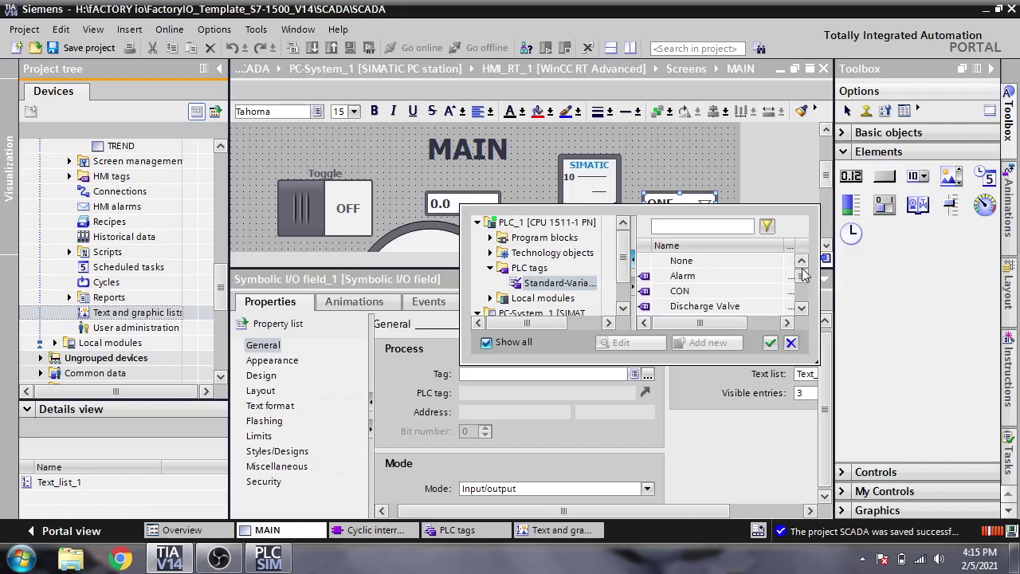
{"action": "scroll", "coordinate": [803, 274], "scroll_direction": "down", "scroll_amount": 3}
{"action": "scroll", "coordinate": [803, 274], "scroll_direction": "up", "scroll_amount": 3}
{"action": "left_click", "coordinate": [735, 294]}
{"action": "double_click", "coordinate": [735, 294]}
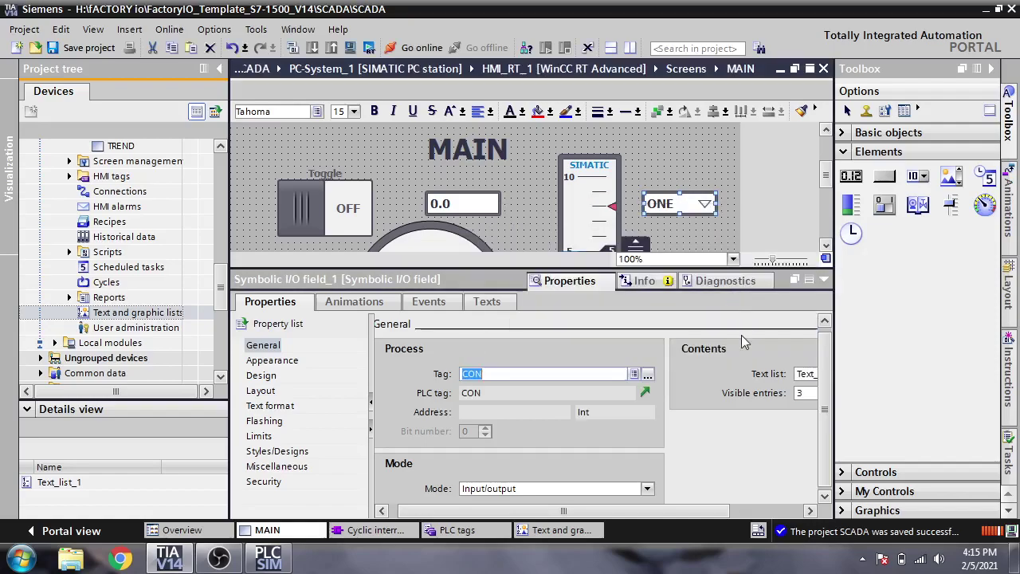
{"action": "left_click", "coordinate": [823, 280]}
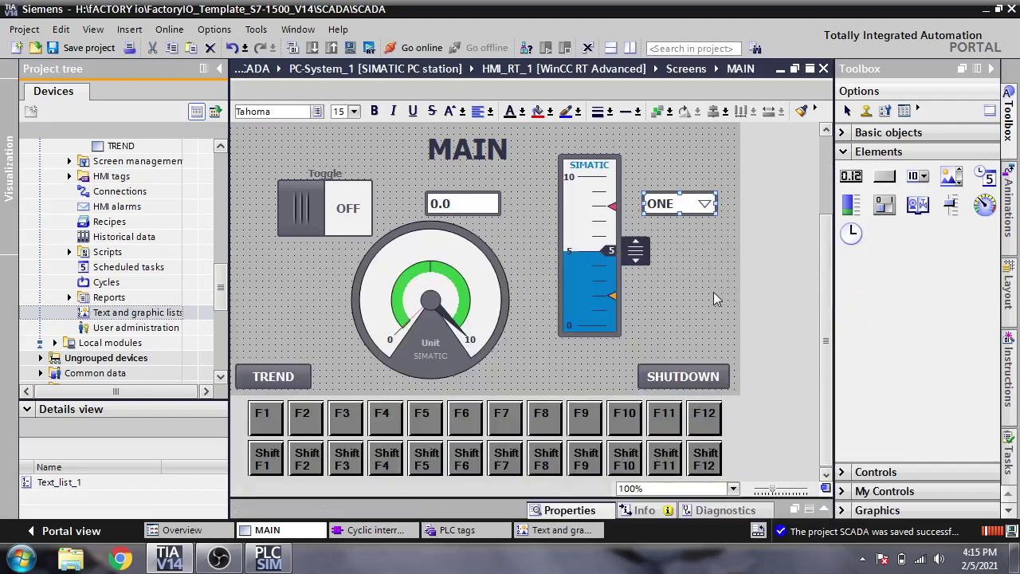
Step: Save the project and compile the HMI software
{"action": "left_click", "coordinate": [88, 47]}
{"action": "left_click", "coordinate": [293, 49]}
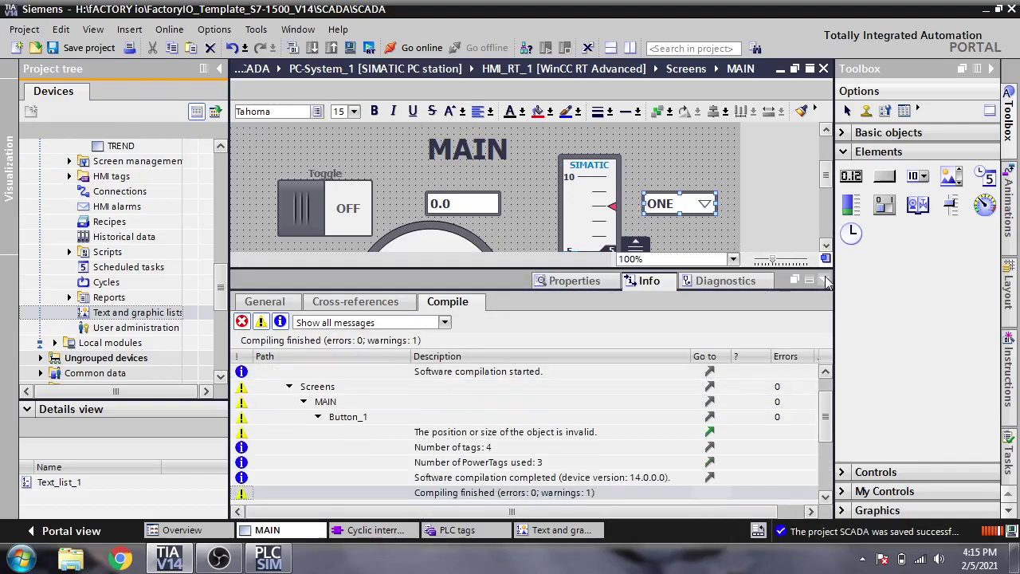
Step: Start the HMI runtime to test the MAIN screen
{"action": "left_click", "coordinate": [825, 280]}
{"action": "left_click", "coordinate": [369, 48]}
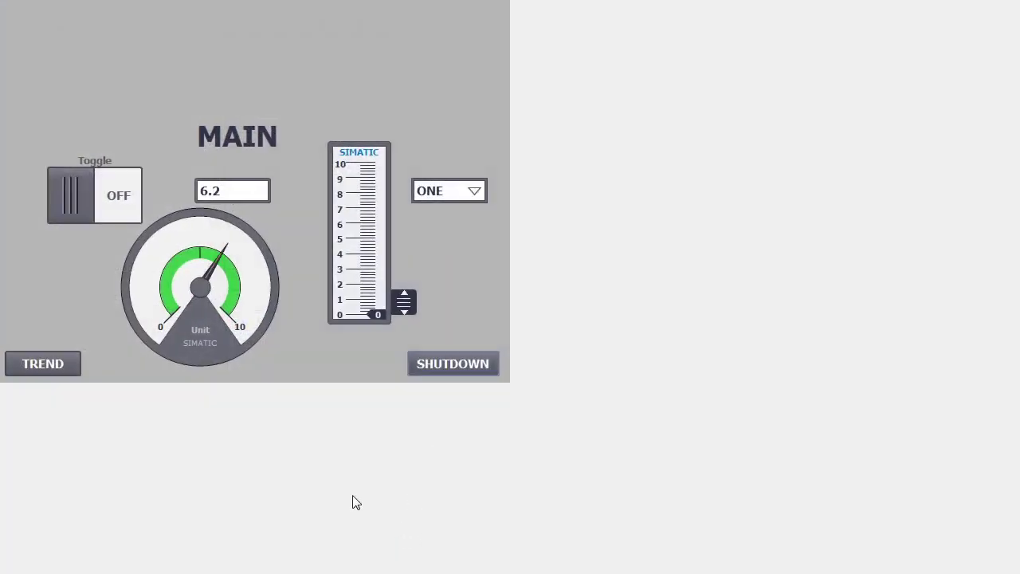
{"action": "key", "text": "super"}
{"action": "left_click", "coordinate": [287, 562]}
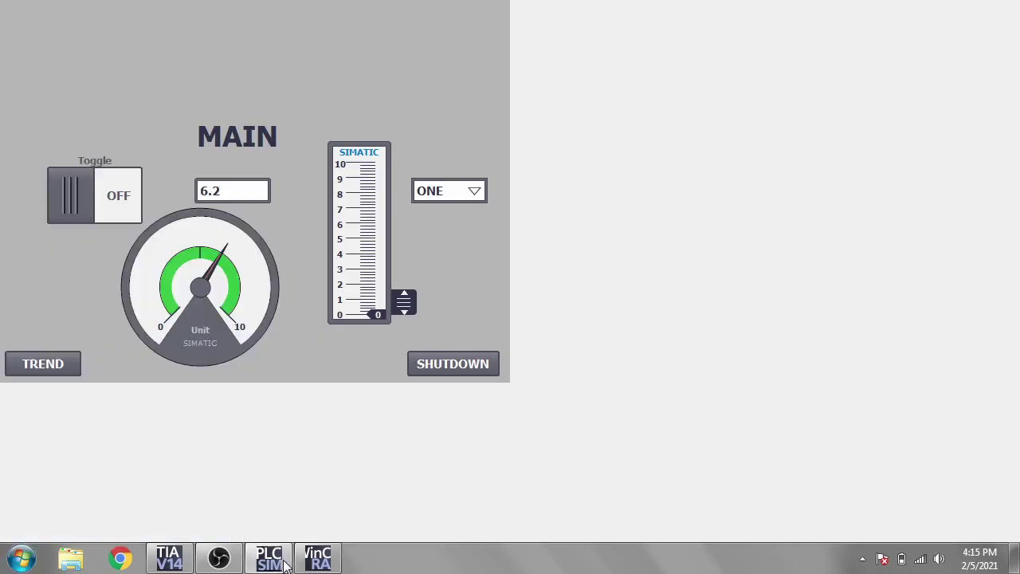
{"action": "left_click", "coordinate": [288, 562]}
{"action": "left_click", "coordinate": [288, 562]}
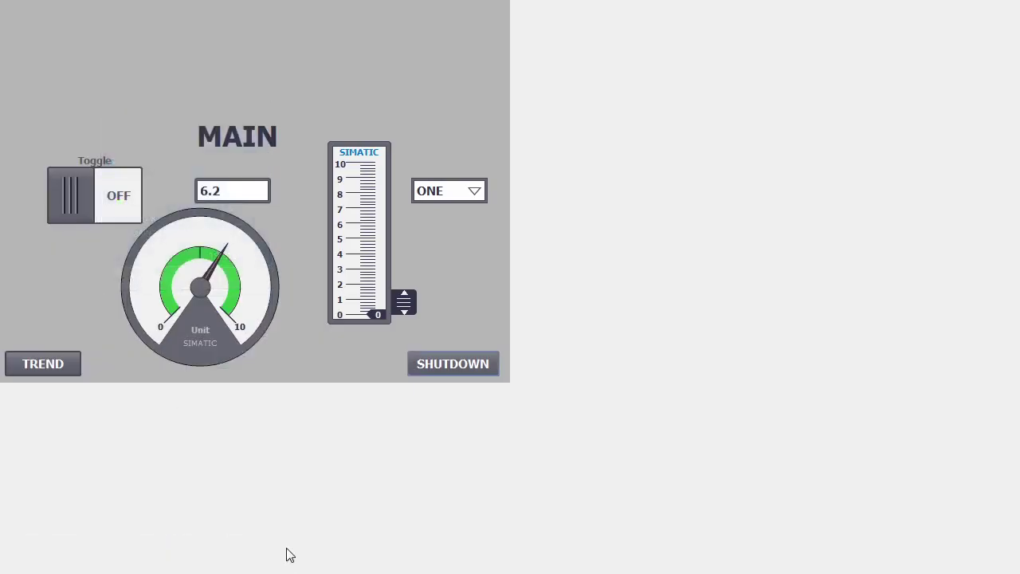
Step: Check the CONV block in Network 8 of the online Cyclic interrupt block and return to the running HMI screen
{"action": "key", "text": "super"}
{"action": "left_click", "coordinate": [177, 558]}
{"action": "left_click", "coordinate": [374, 530]}
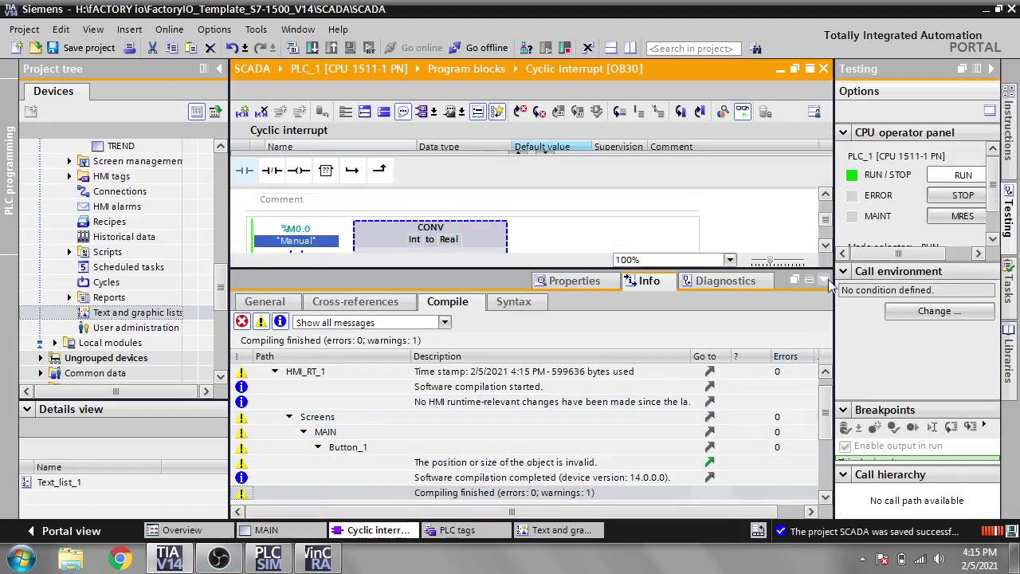
{"action": "left_click", "coordinate": [827, 283]}
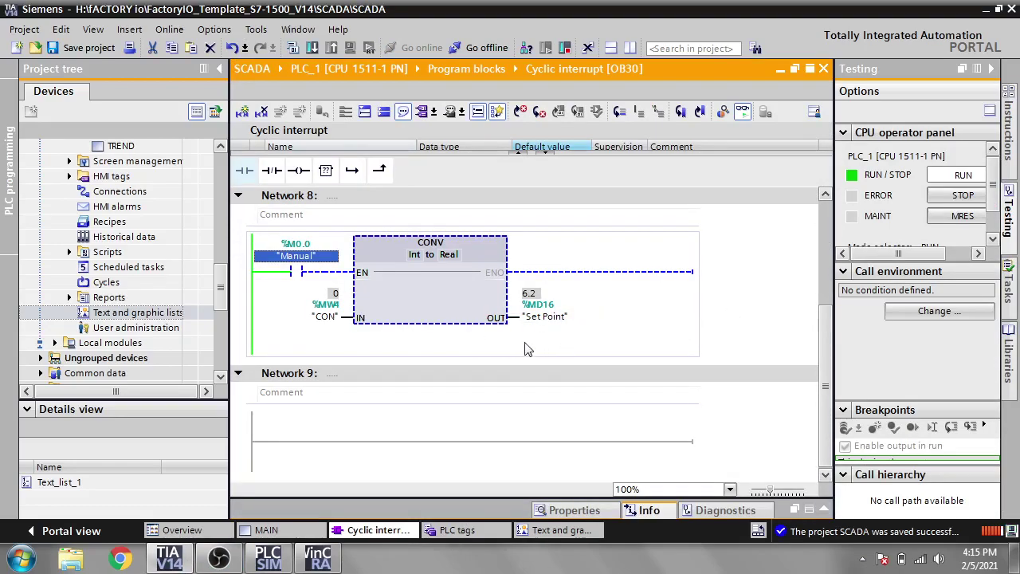
{"action": "scroll", "coordinate": [765, 287], "scroll_direction": "up", "scroll_amount": 5}
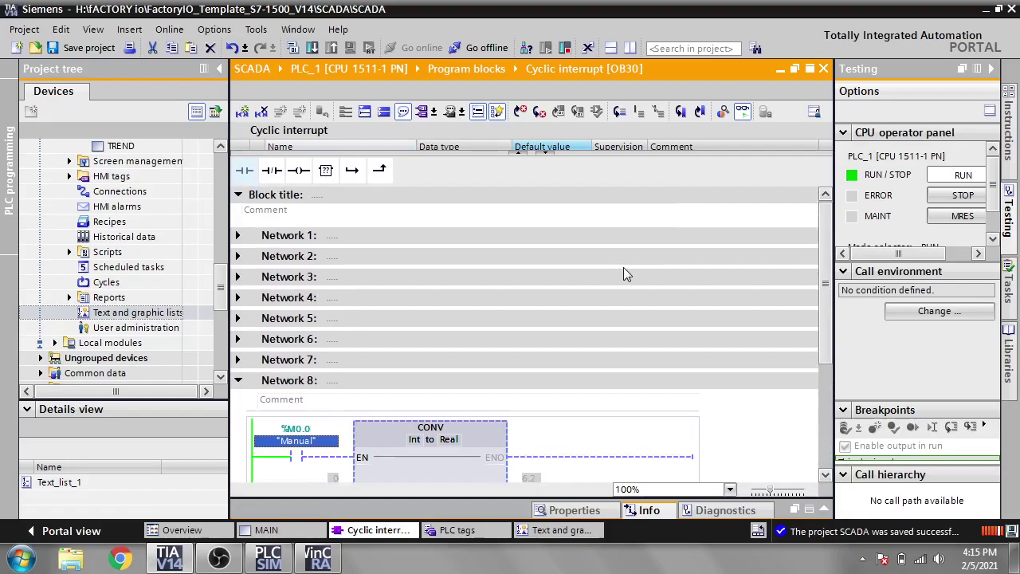
{"action": "left_click", "coordinate": [319, 558]}
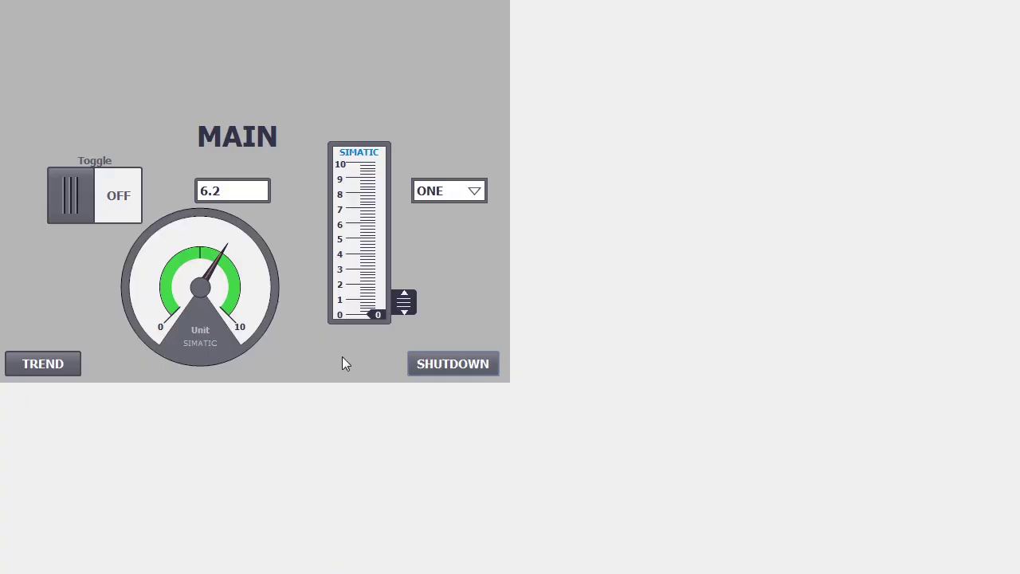
Step: Enter 4.2 in the numeric I/O field above the gauge on the running screen
{"action": "left_click", "coordinate": [229, 190]}
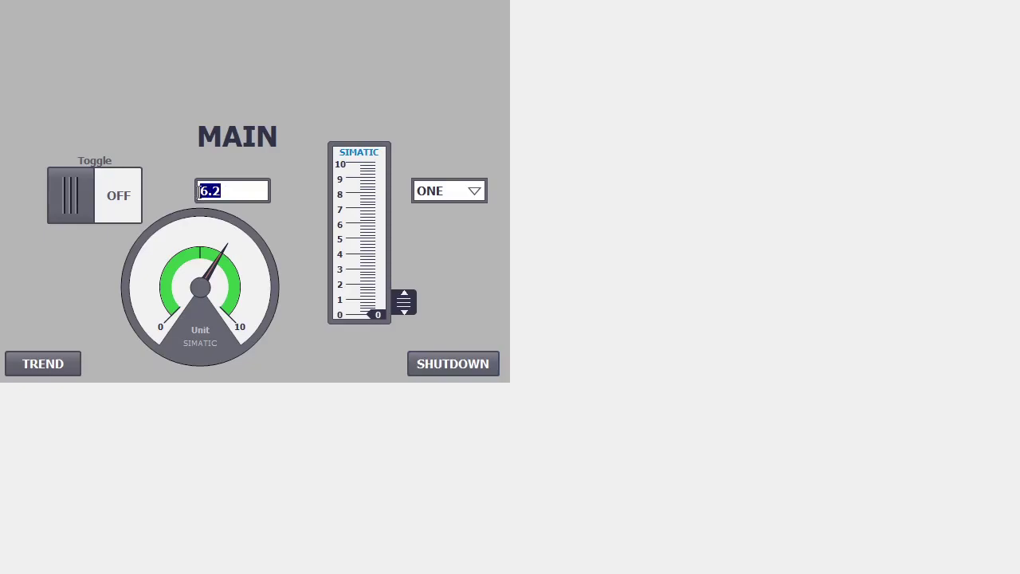
{"action": "type", "text": "4.2"}
{"action": "key", "text": "Return"}
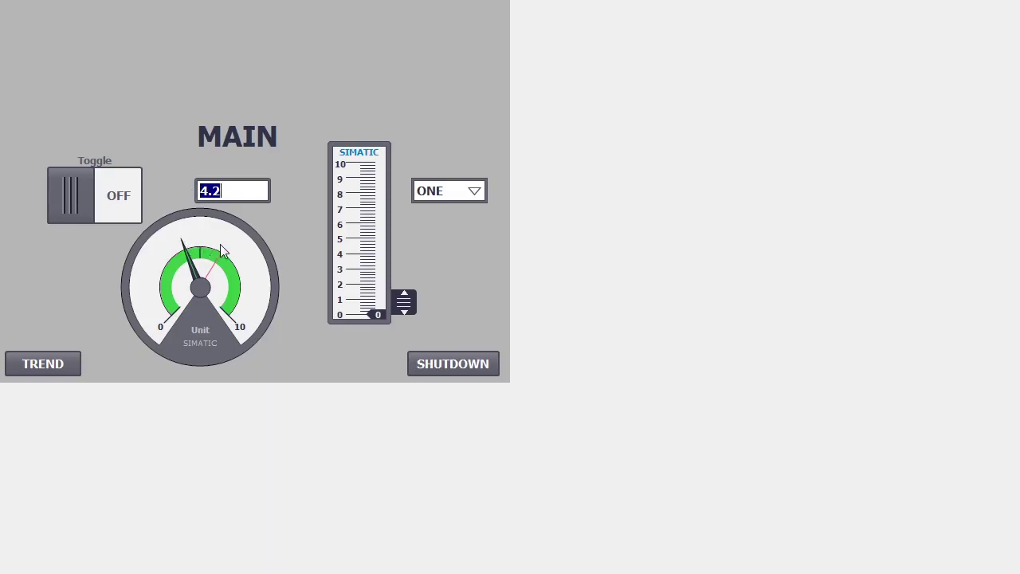
Step: Turn the Toggle switch on and move the slider to 7 on the running screen
{"action": "left_click_drag", "start_coordinate": [78, 198], "coordinate": [130, 197]}
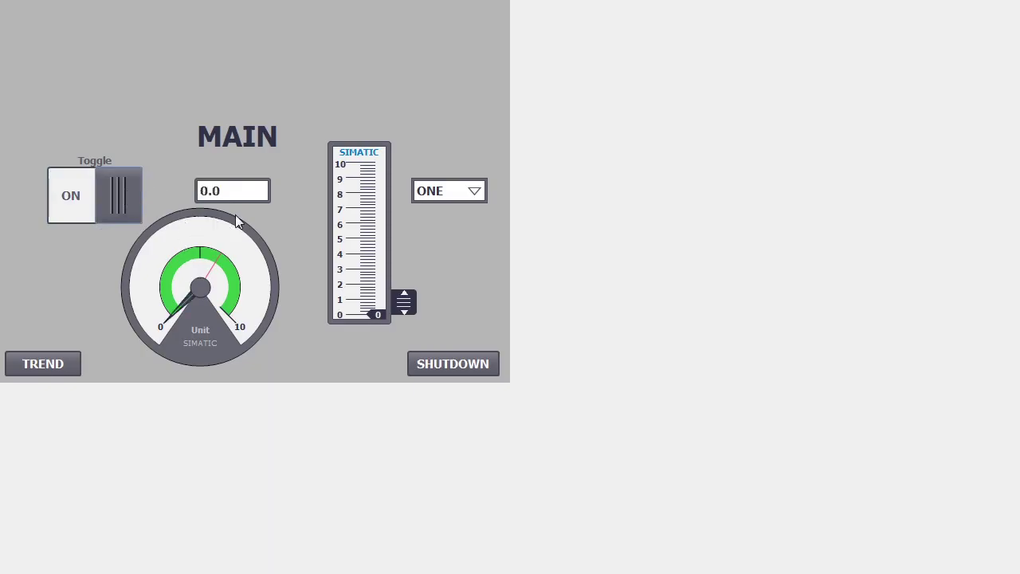
{"action": "left_click", "coordinate": [223, 191]}
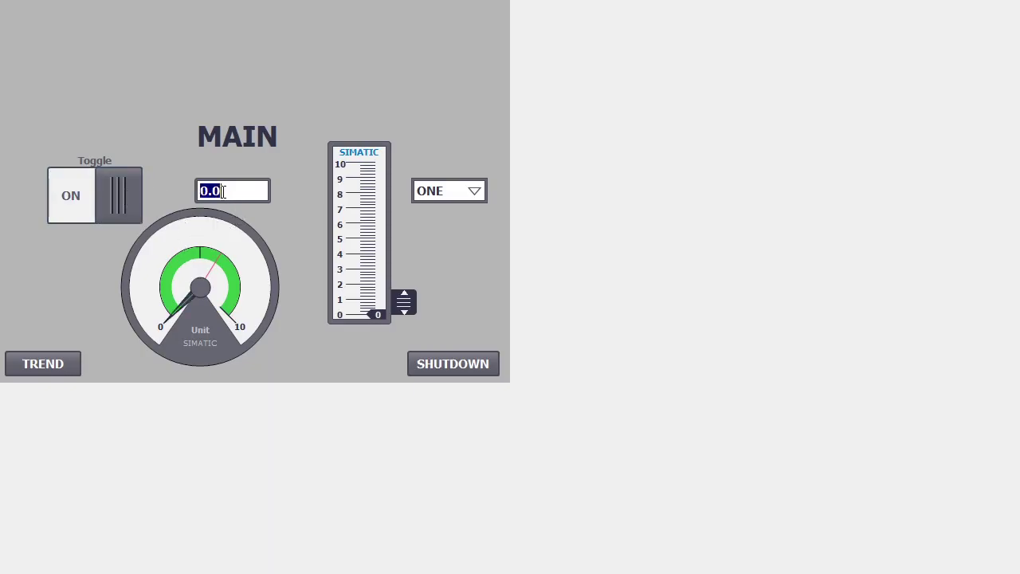
{"action": "left_click", "coordinate": [403, 297]}
{"action": "left_click_drag", "start_coordinate": [407, 287], "coordinate": [402, 213]}
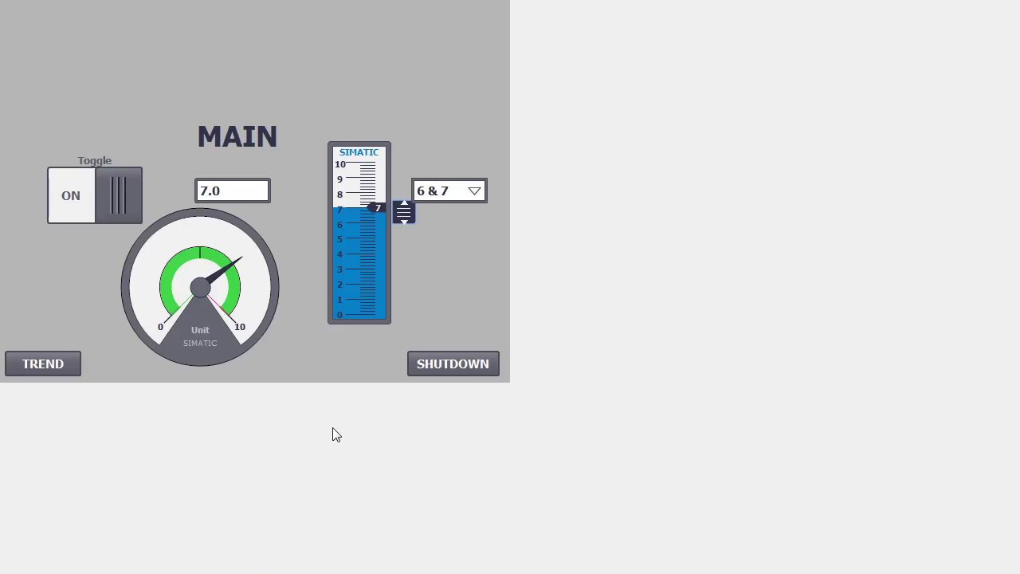
Step: Shut down the HMI runtime and open the gauge's properties on the MAIN screen in the engineering project
{"action": "key", "text": "super"}
{"action": "key", "text": "super"}
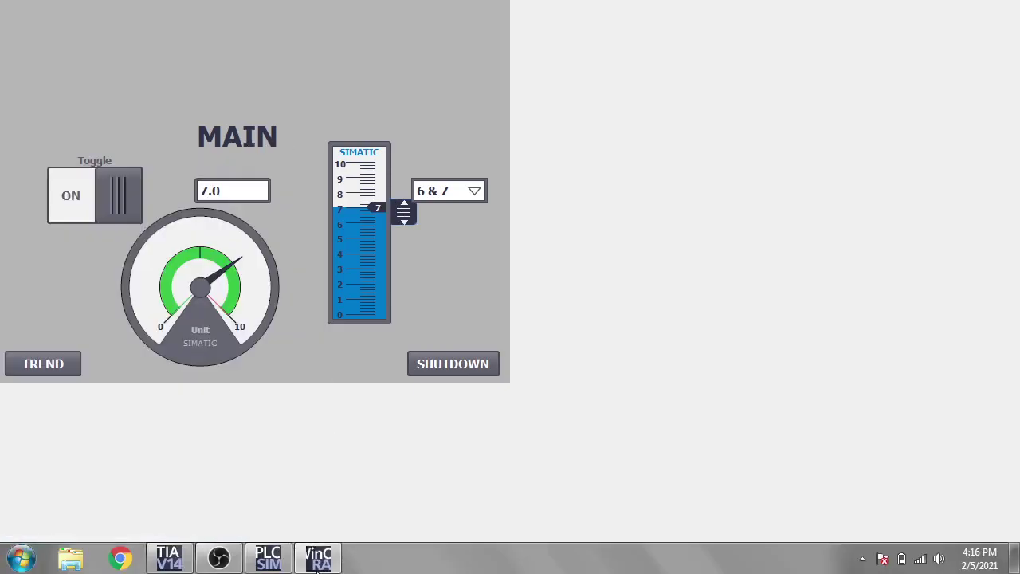
{"action": "left_click", "coordinate": [453, 368]}
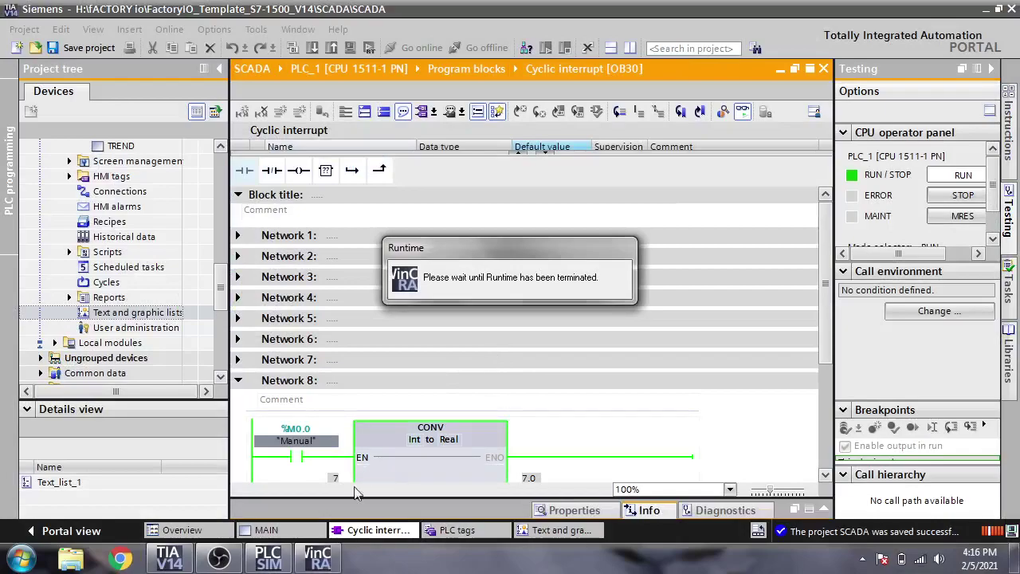
{"action": "left_click", "coordinate": [267, 530]}
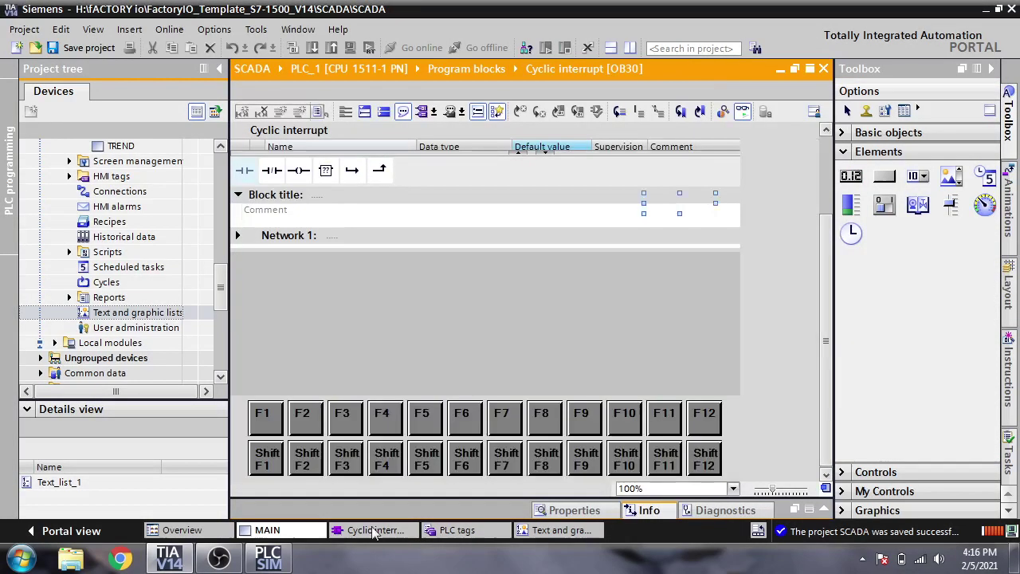
{"action": "double_click", "coordinate": [472, 317]}
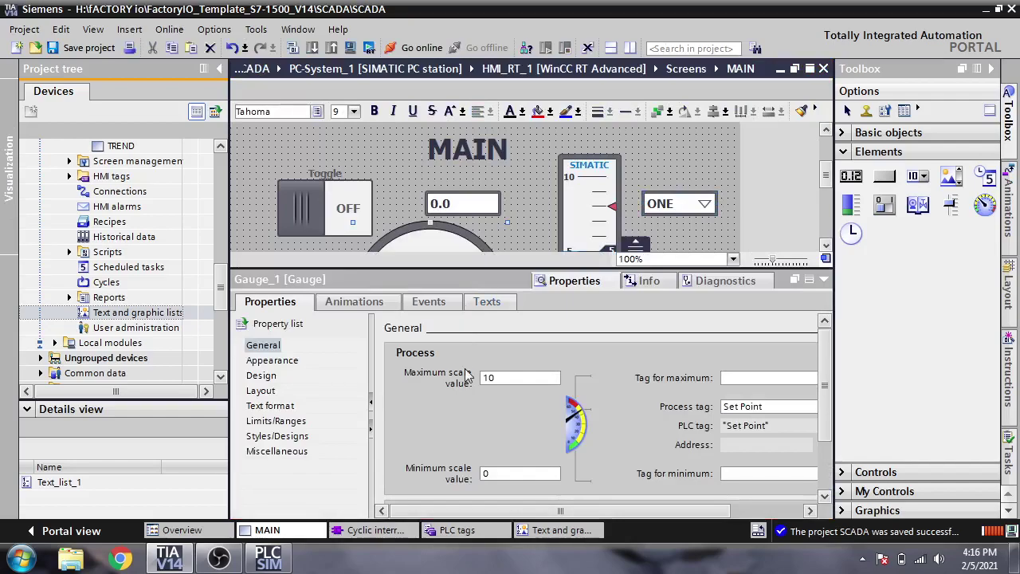
Step: Try showing a decimal point on the gauge's scale labels, and turn the option back off
{"action": "left_click", "coordinate": [287, 363]}
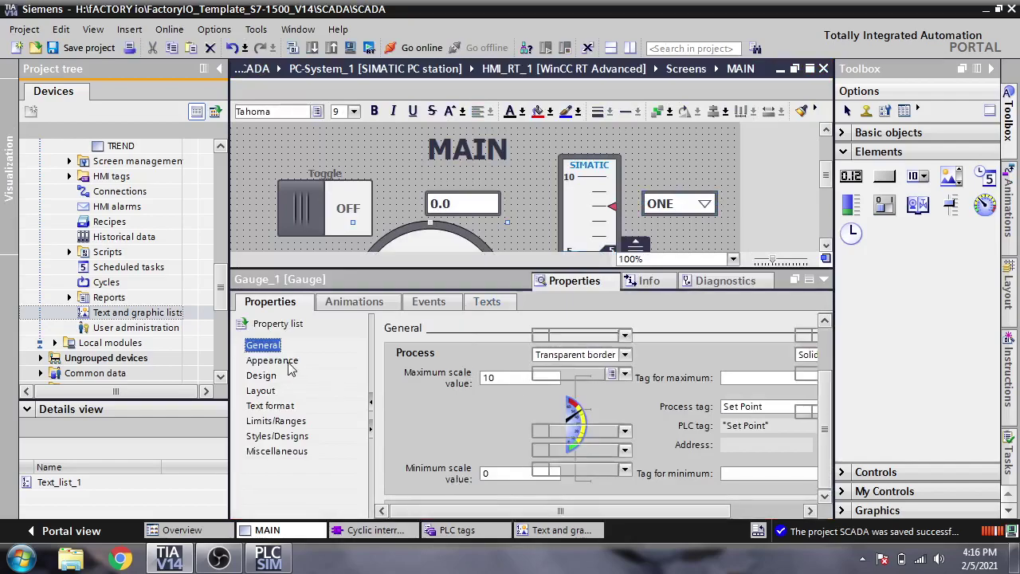
{"action": "left_click_drag", "start_coordinate": [484, 512], "coordinate": [506, 498]}
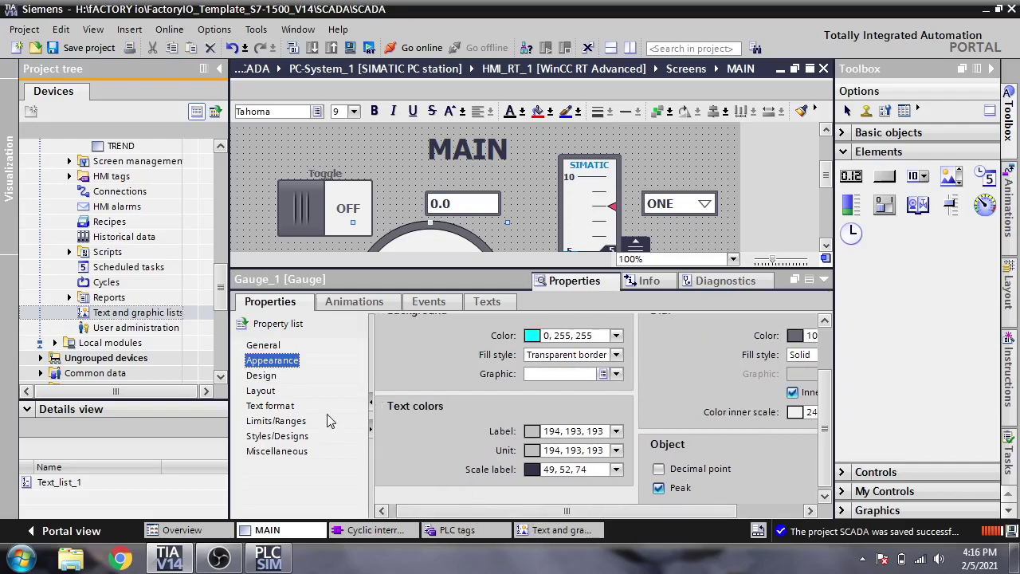
{"action": "left_click", "coordinate": [660, 470]}
{"action": "mouse_move", "coordinate": [826, 410]}
{"action": "left_mouse_down"}
{"action": "mouse_move", "coordinate": [829, 365]}
{"action": "mouse_move", "coordinate": [830, 397]}
{"action": "left_mouse_up"}
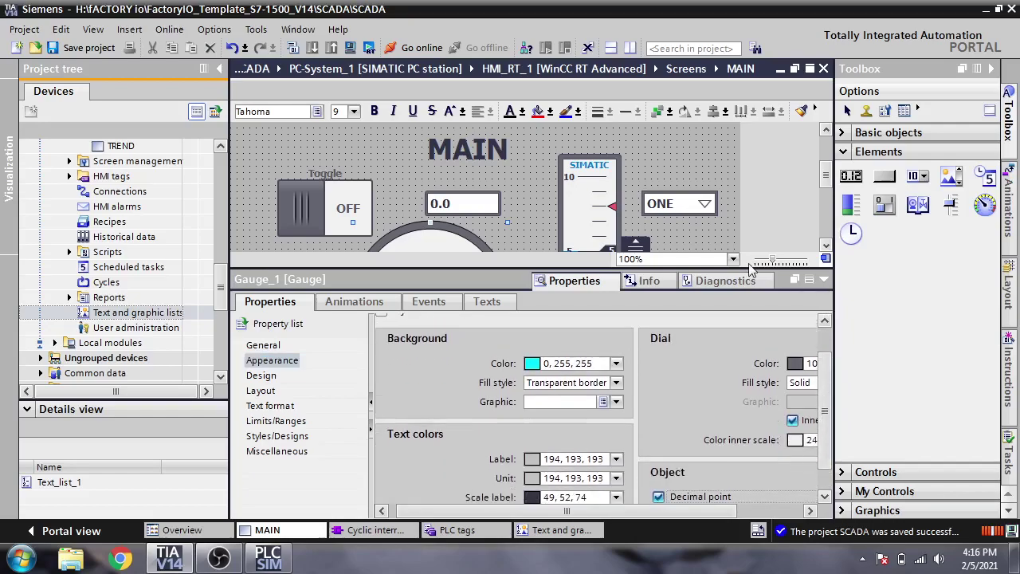
{"action": "scroll", "coordinate": [809, 171], "scroll_direction": "down", "scroll_amount": 3}
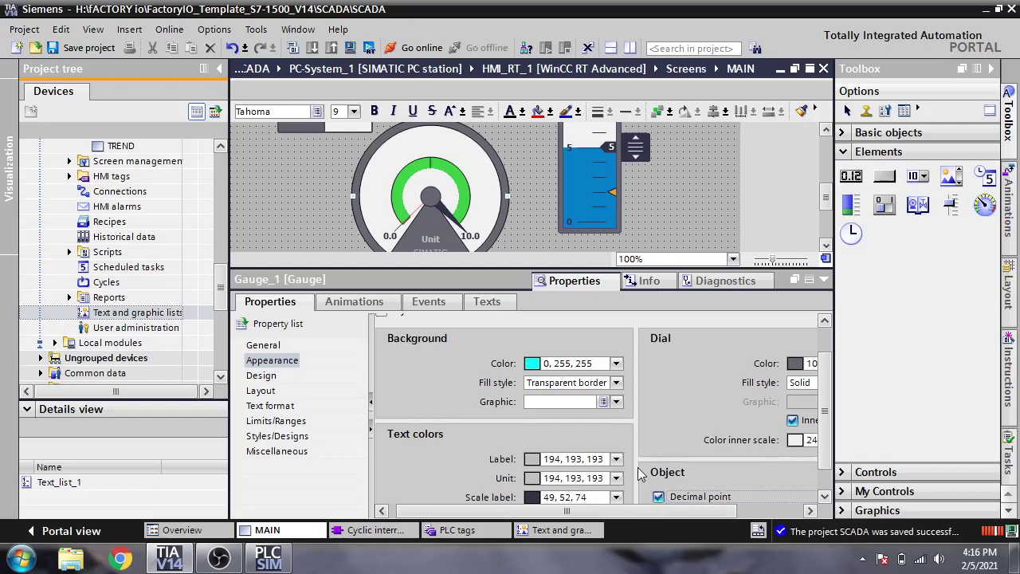
{"action": "left_click", "coordinate": [659, 496]}
Step: Set the gauge's limits and ranges to be shown from the tag
{"action": "left_click", "coordinate": [275, 360]}
{"action": "left_click", "coordinate": [271, 376]}
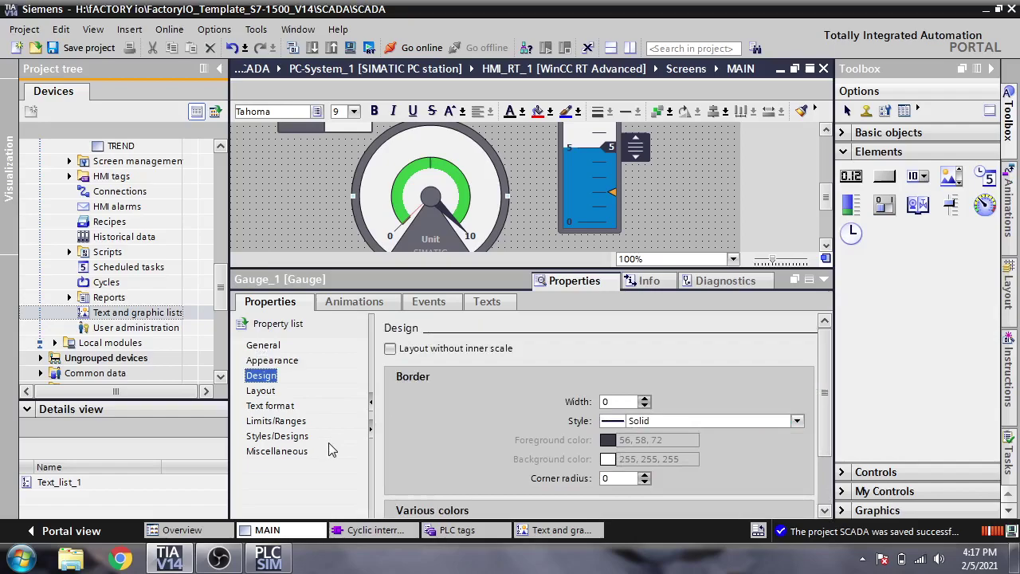
{"action": "scroll", "coordinate": [823, 435], "scroll_direction": "down", "scroll_amount": 2}
{"action": "scroll", "coordinate": [822, 435], "scroll_direction": "up", "scroll_amount": 2}
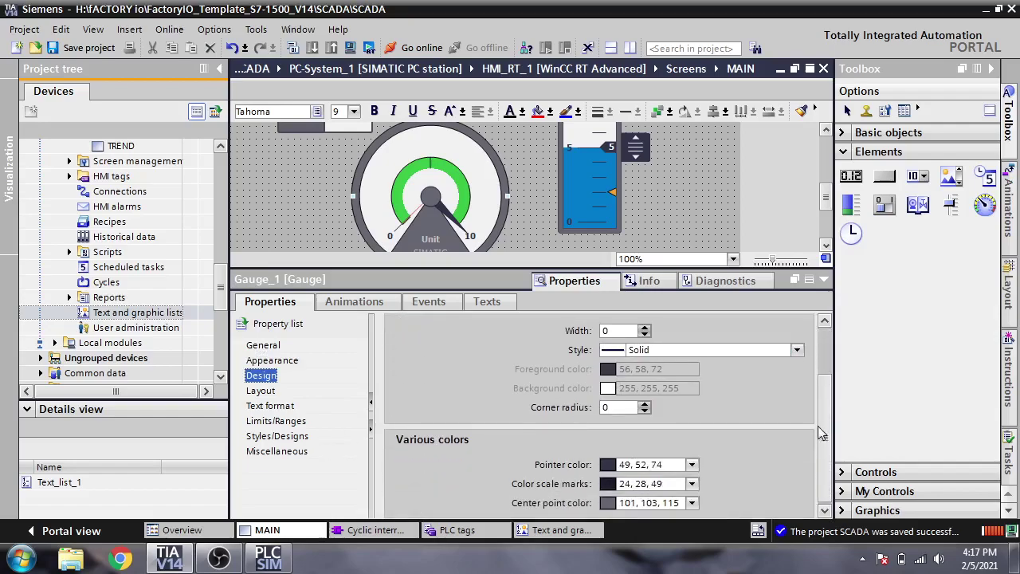
{"action": "left_click", "coordinate": [263, 390]}
{"action": "left_click", "coordinate": [275, 420]}
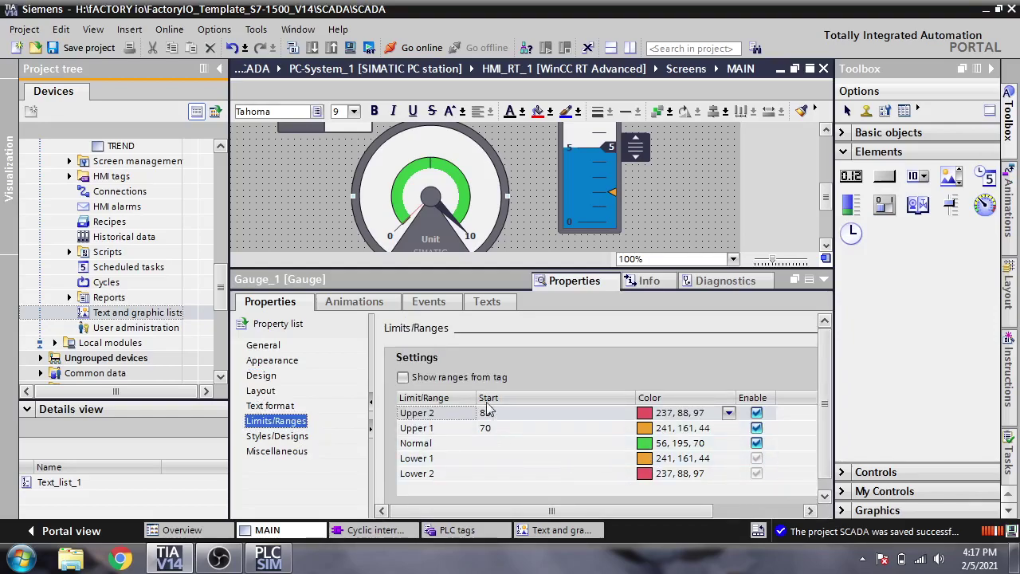
{"action": "left_click", "coordinate": [475, 380]}
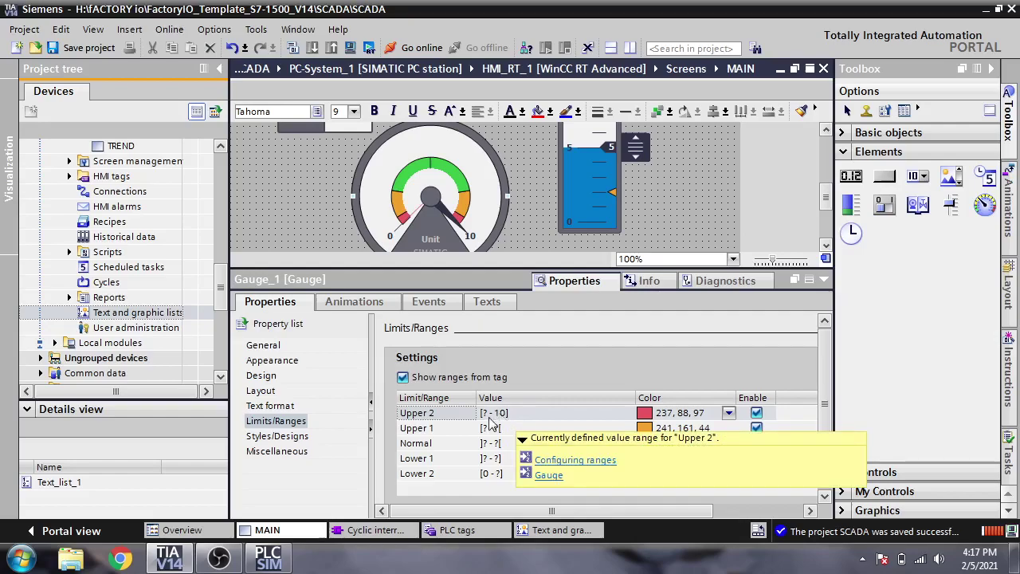
{"action": "left_click", "coordinate": [492, 415]}
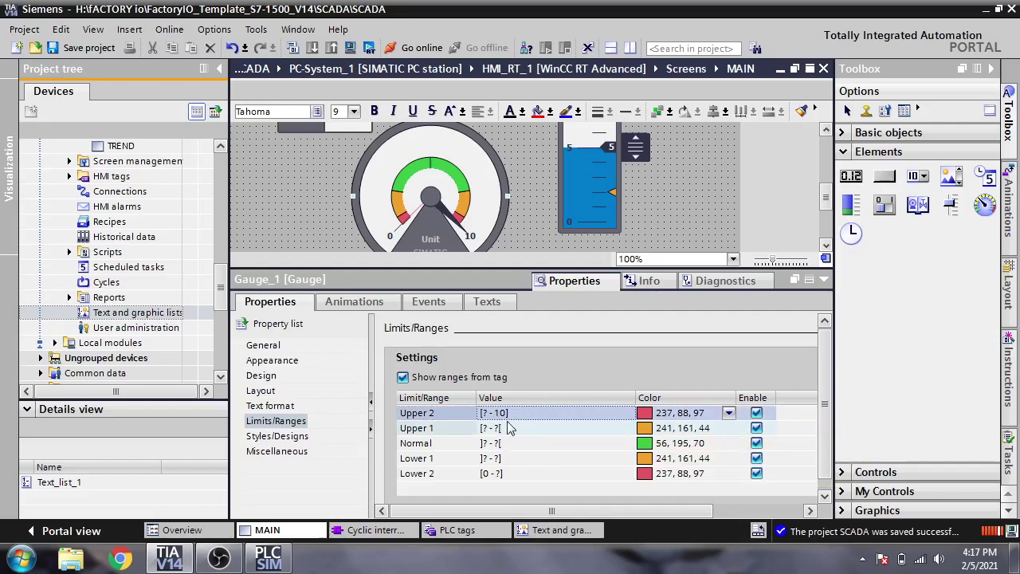
Step: Examine the gauge's style, text format and layout settings, including its angles and dial dimensions
{"action": "left_click", "coordinate": [301, 438]}
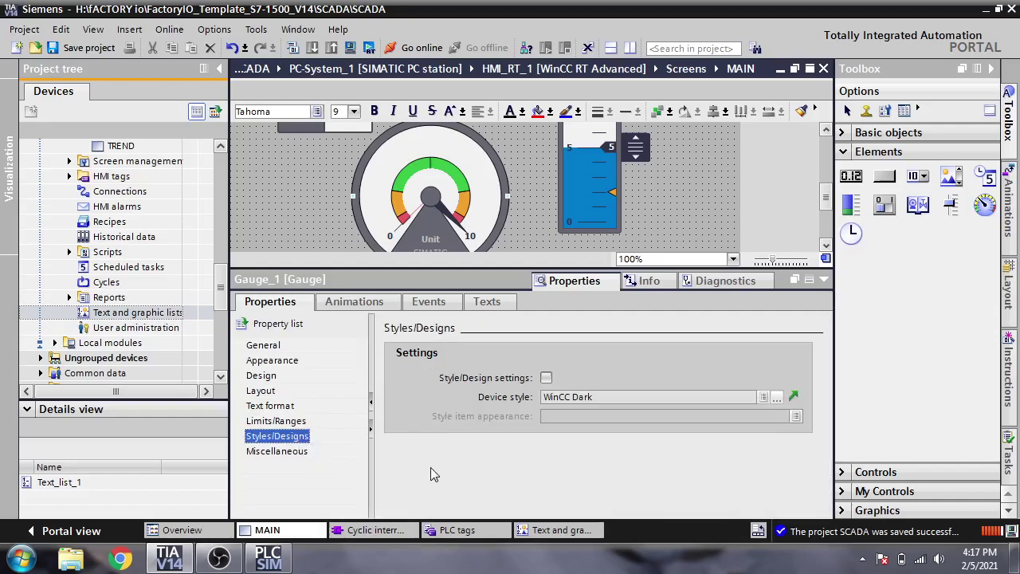
{"action": "left_click", "coordinate": [292, 454]}
{"action": "left_click", "coordinate": [283, 405]}
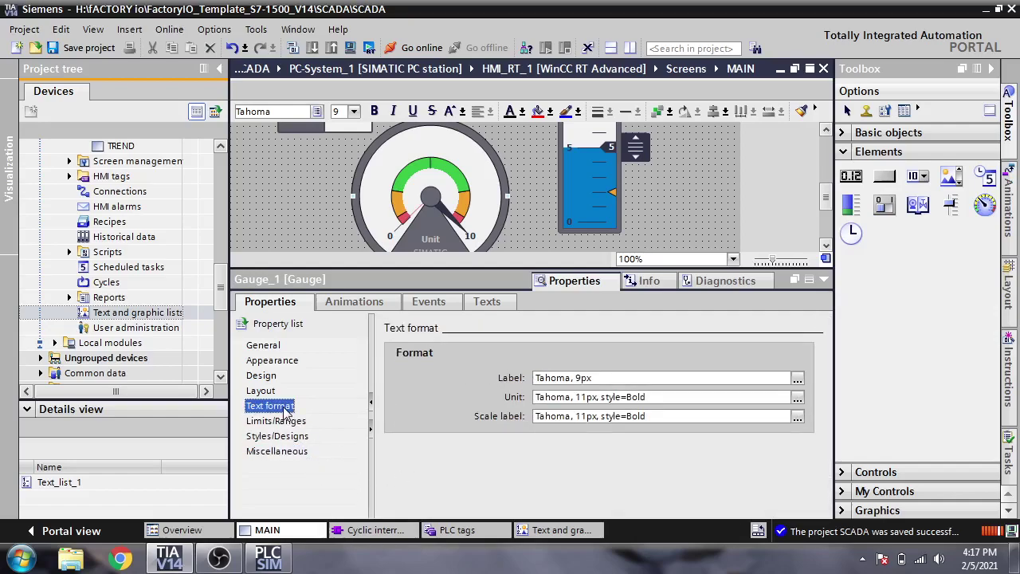
{"action": "left_click", "coordinate": [267, 384]}
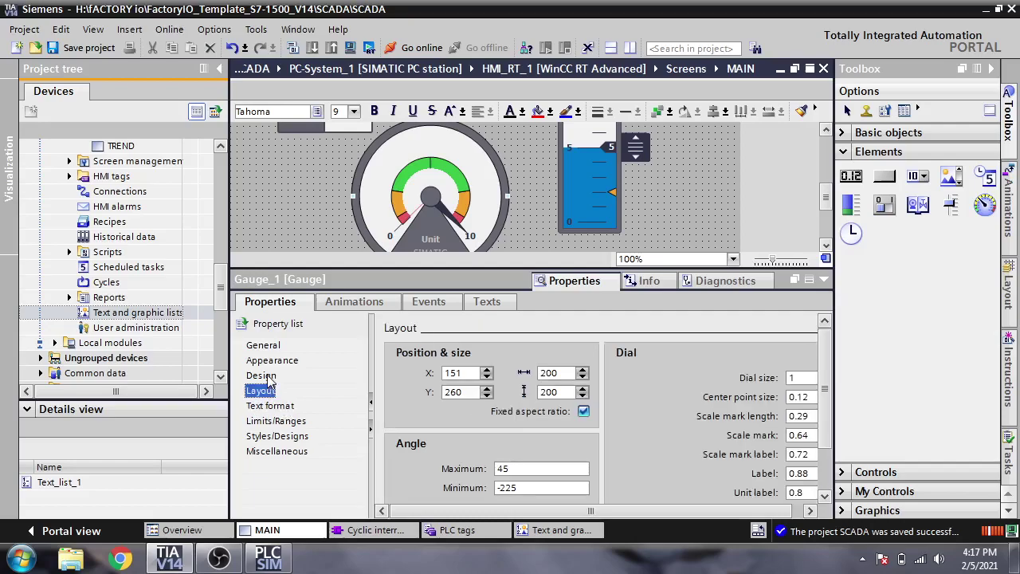
{"action": "scroll", "coordinate": [446, 510], "scroll_direction": "right", "scroll_amount": 1}
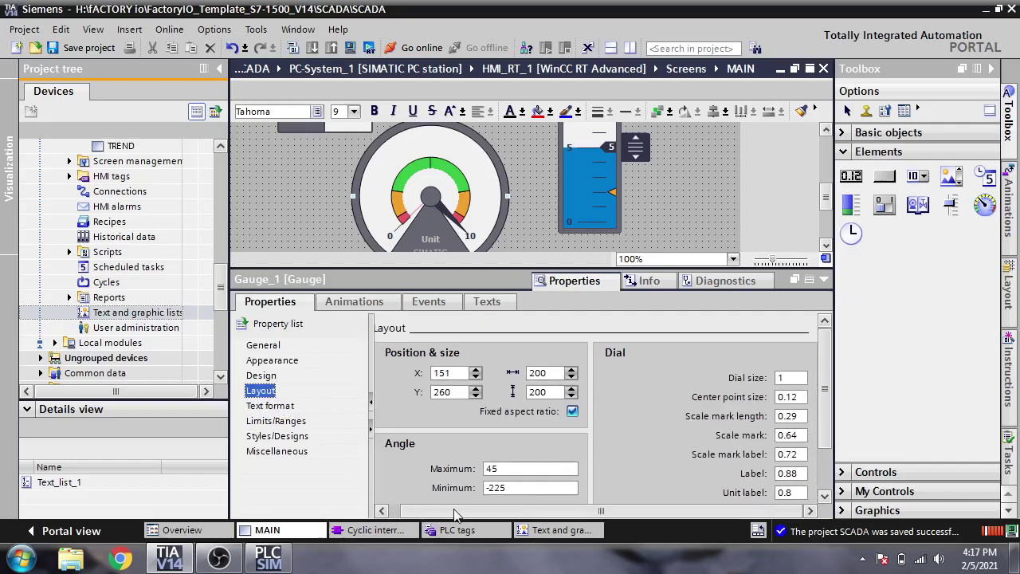
{"action": "left_click_drag", "start_coordinate": [823, 390], "coordinate": [824, 426]}
{"action": "left_click_drag", "start_coordinate": [647, 511], "coordinate": [710, 512]}
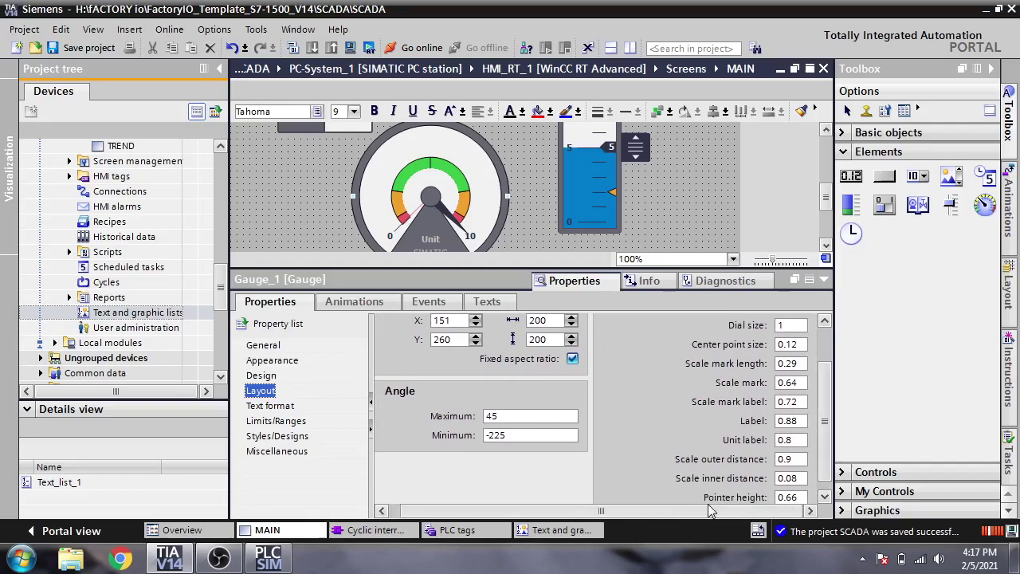
Step: Try the gauge layout without inner scale, restore the inner scale and return to the gauge's appearance settings
{"action": "left_click", "coordinate": [263, 375]}
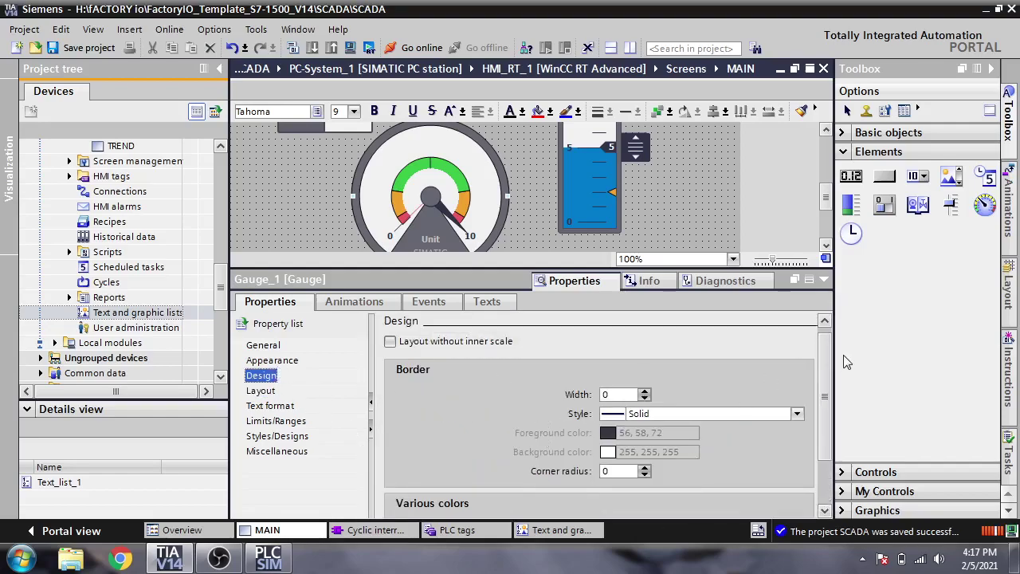
{"action": "left_click", "coordinate": [498, 344]}
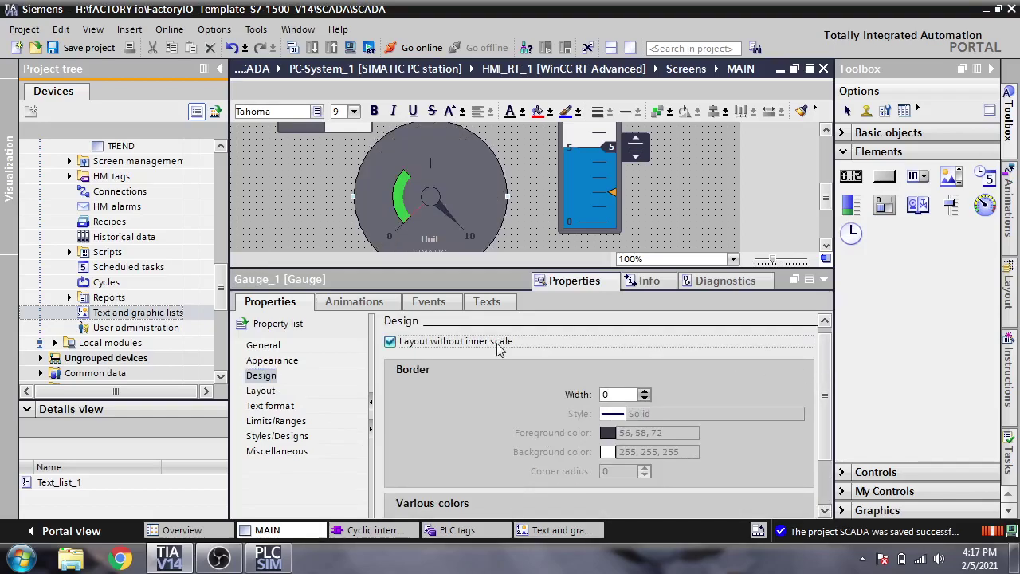
{"action": "left_click", "coordinate": [498, 345]}
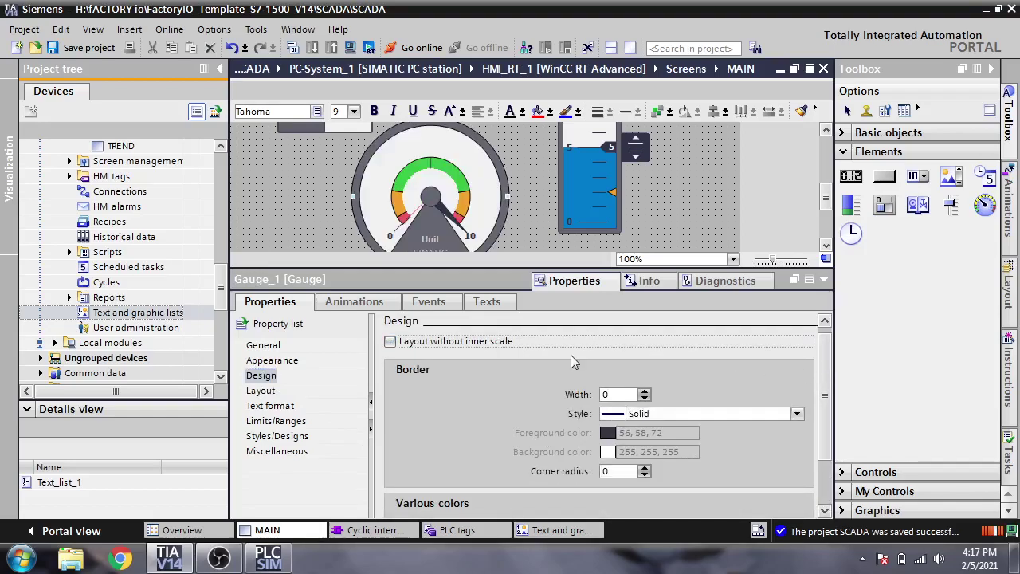
{"action": "left_click", "coordinate": [514, 339]}
{"action": "left_click", "coordinate": [514, 339]}
{"action": "scroll", "coordinate": [805, 369], "scroll_direction": "down", "scroll_amount": 3}
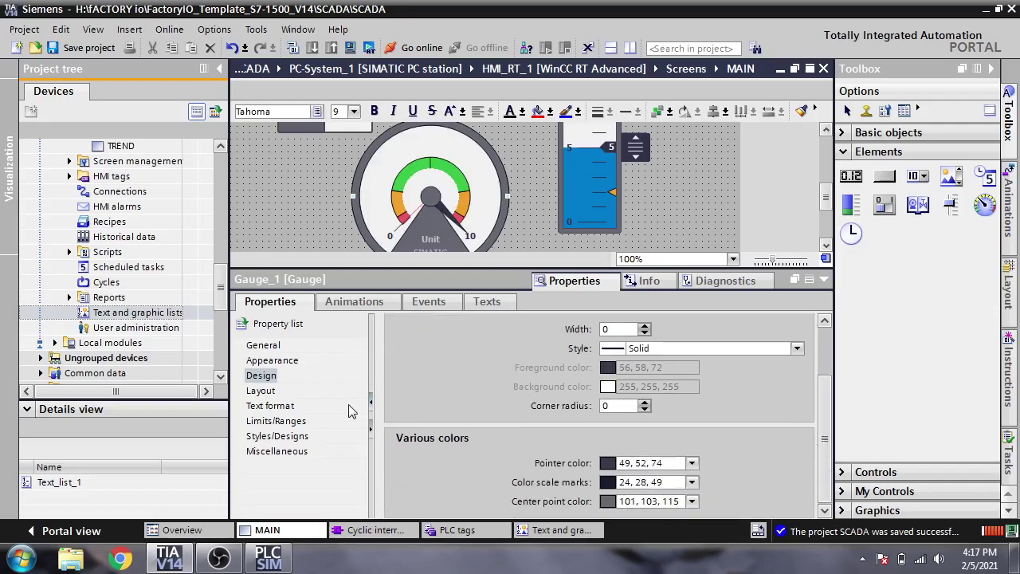
{"action": "left_click", "coordinate": [283, 365]}
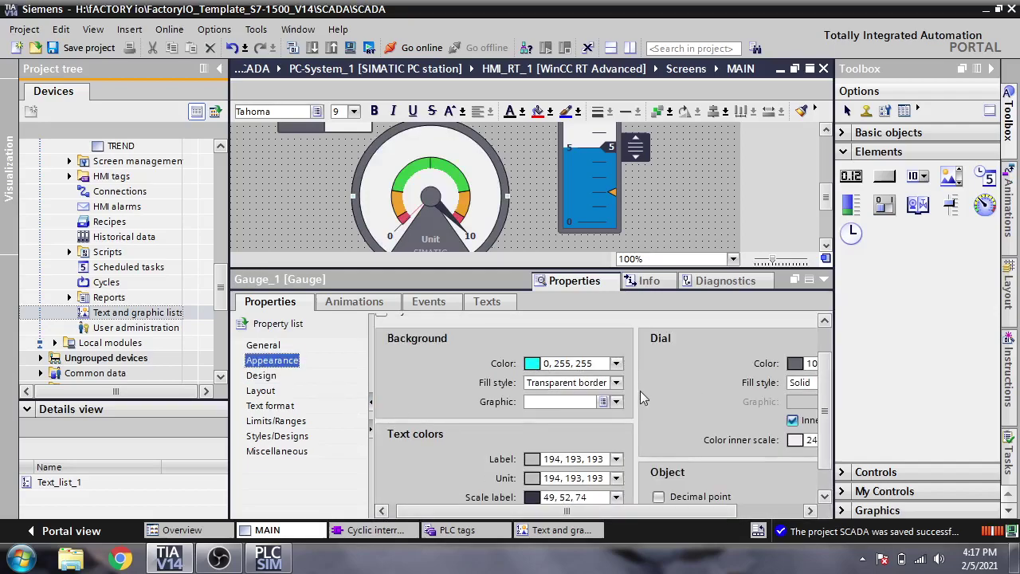
Step: Review the gauge's remaining appearance options and general process settings, and collapse the properties area to show the whole MAIN screen
{"action": "scroll", "coordinate": [825, 422], "scroll_direction": "down", "scroll_amount": 2}
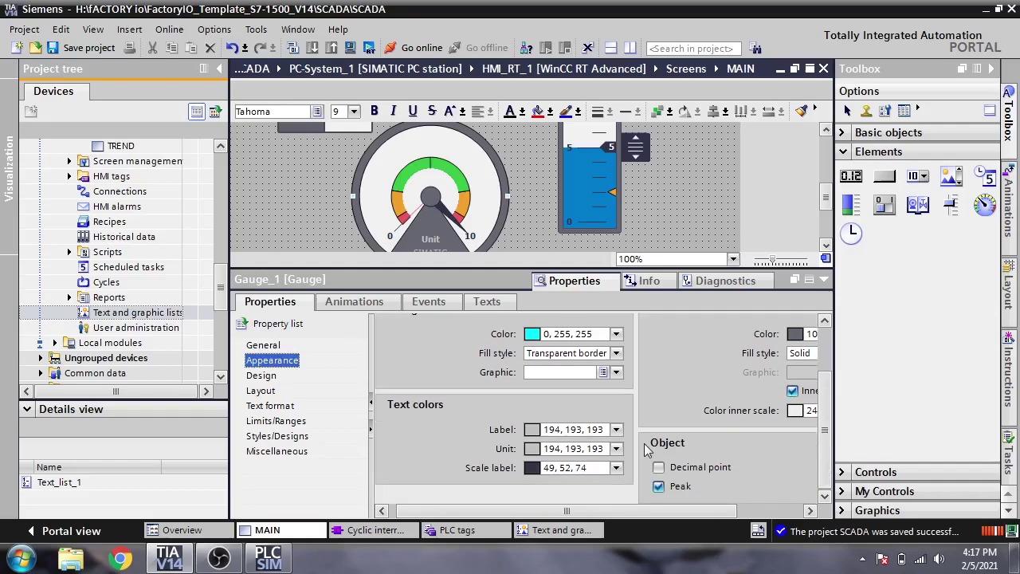
{"action": "left_click", "coordinate": [265, 345]}
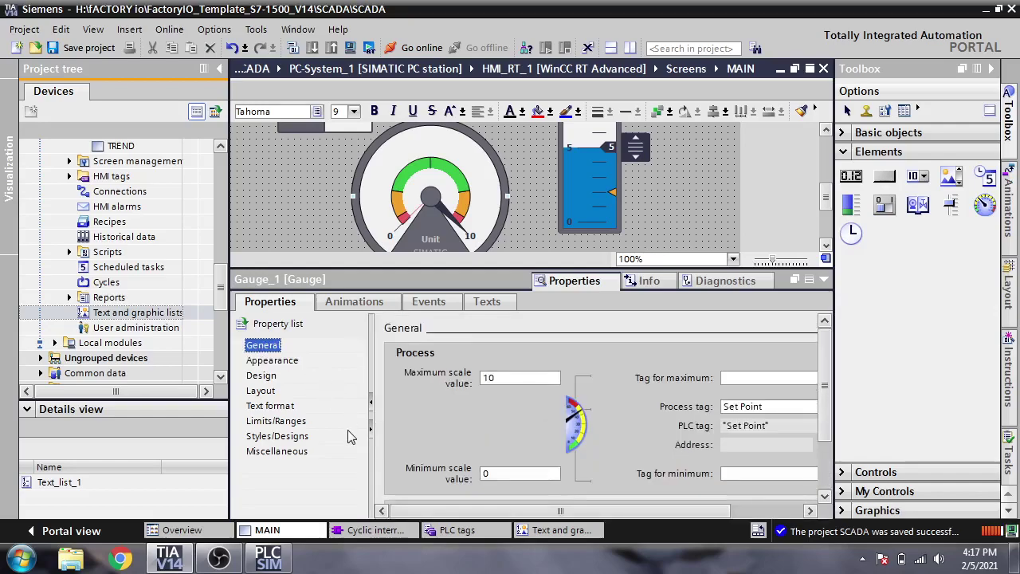
{"action": "left_click_drag", "start_coordinate": [652, 508], "coordinate": [641, 526]}
{"action": "left_click", "coordinate": [824, 279]}
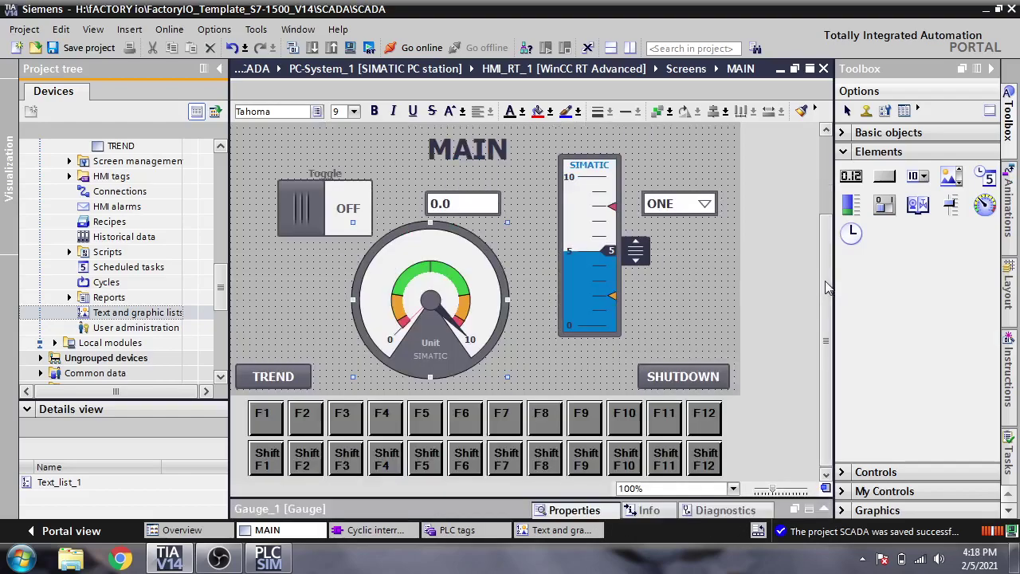
Step: Deselect the gauge and start the runtime simulation of the HMI, accepting MAIN as the start screen
{"action": "left_click", "coordinate": [664, 302]}
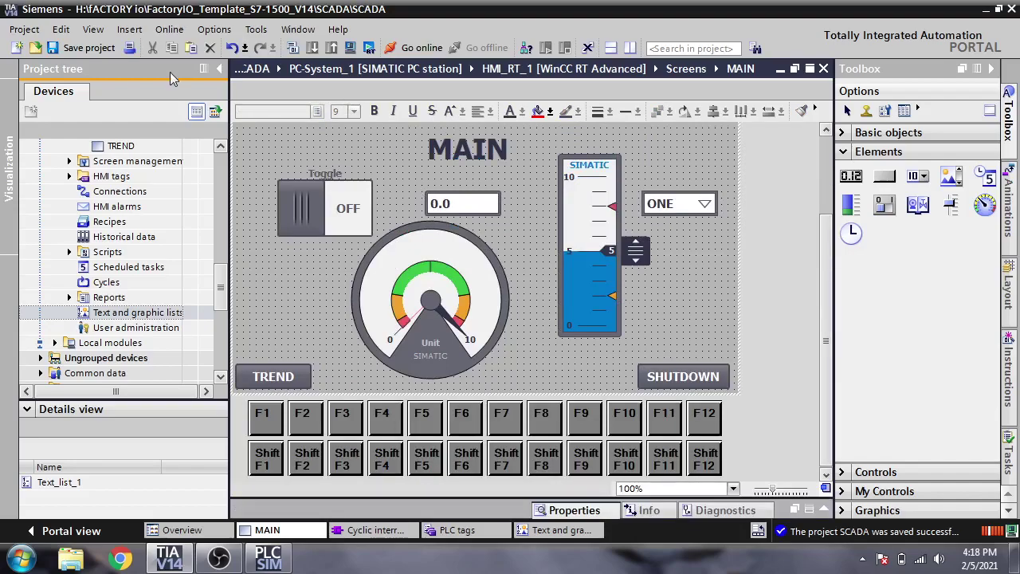
{"action": "left_click", "coordinate": [351, 48]}
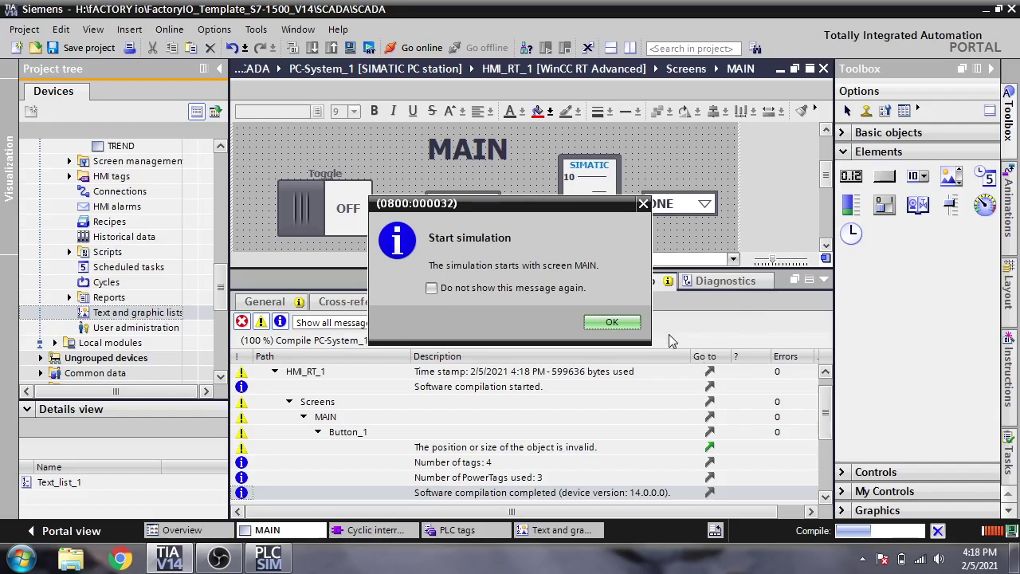
{"action": "left_click", "coordinate": [624, 320]}
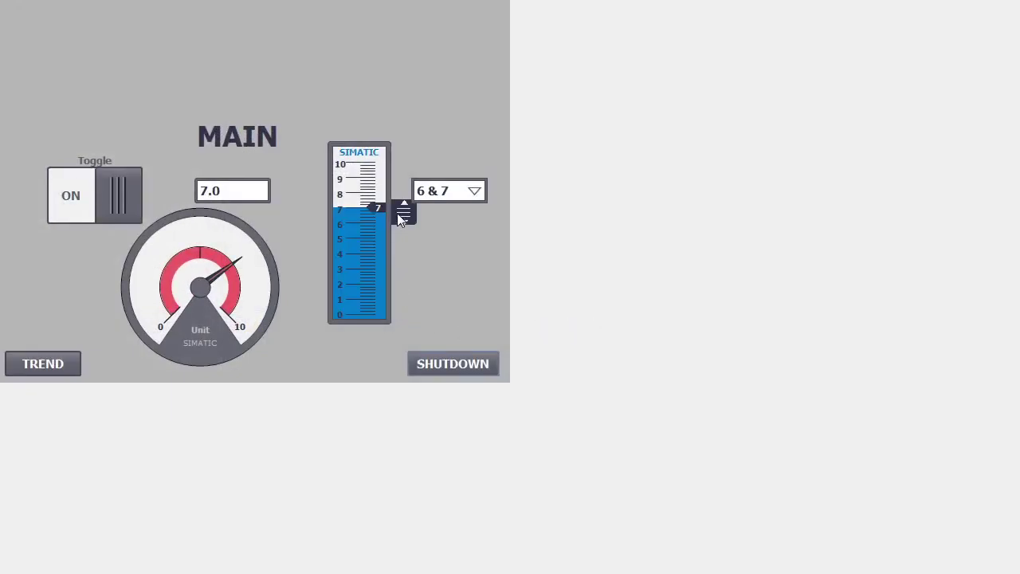
Step: Test the running MAIN screen by switching the toggle to OFF and entering 8 in the numeric I/O field above the gauge
{"action": "mouse_move", "coordinate": [399, 216]}
{"action": "left_mouse_down"}
{"action": "mouse_move", "coordinate": [400, 311]}
{"action": "mouse_move", "coordinate": [400, 212]}
{"action": "left_mouse_up"}
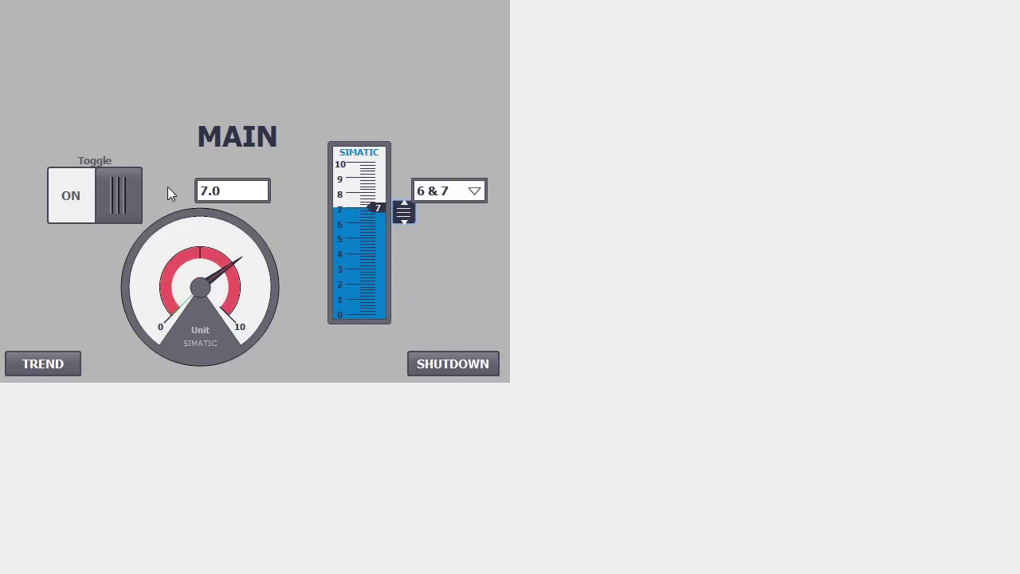
{"action": "left_click", "coordinate": [76, 195]}
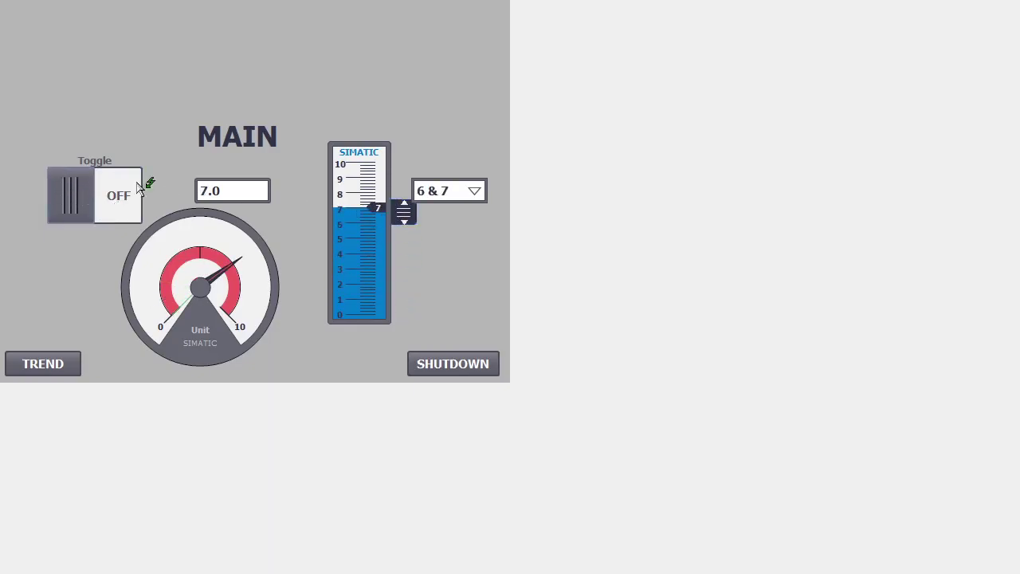
{"action": "left_click", "coordinate": [231, 189]}
{"action": "type", "text": "8."}
{"action": "key", "text": "Return"}
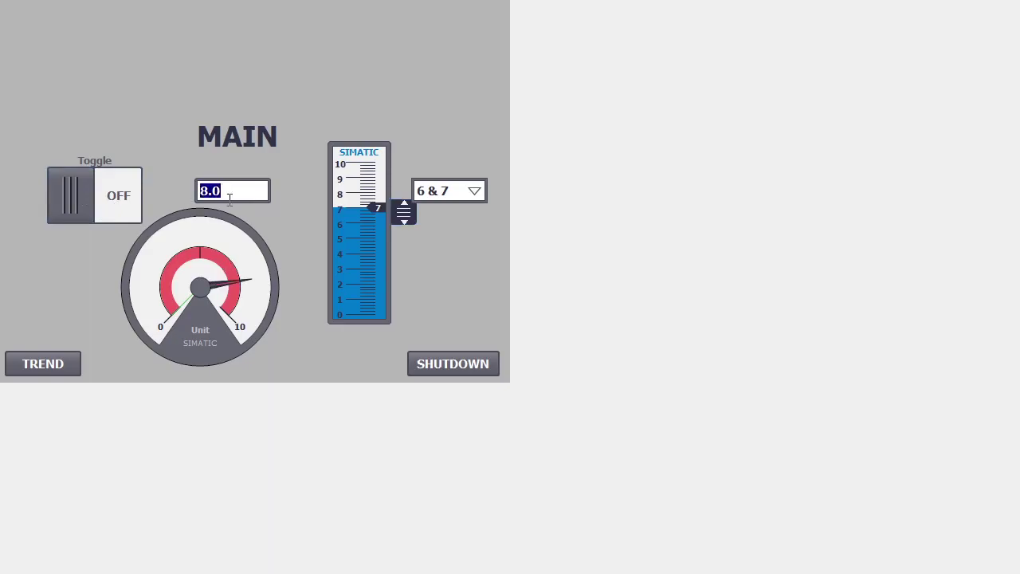
Step: Shut down the runtime from the MAIN screen and collapse the compile messages to show the full screen layout
{"action": "left_click", "coordinate": [452, 363]}
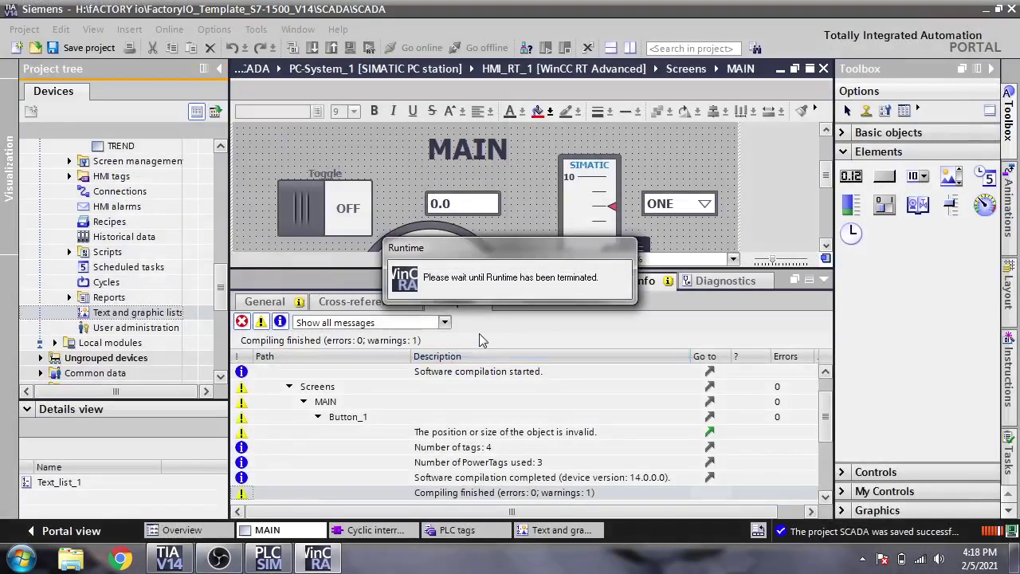
{"action": "left_click", "coordinate": [825, 282]}
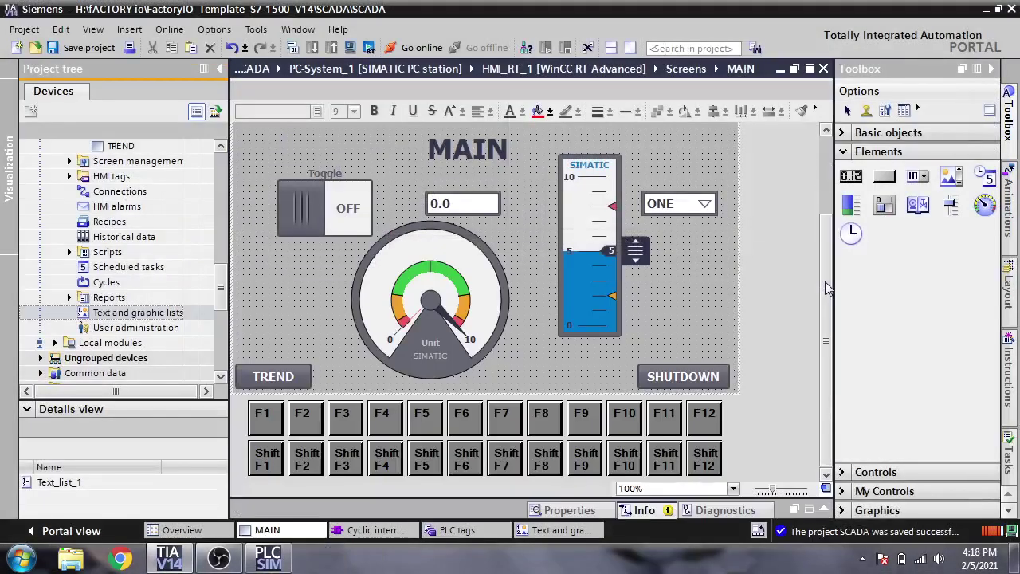